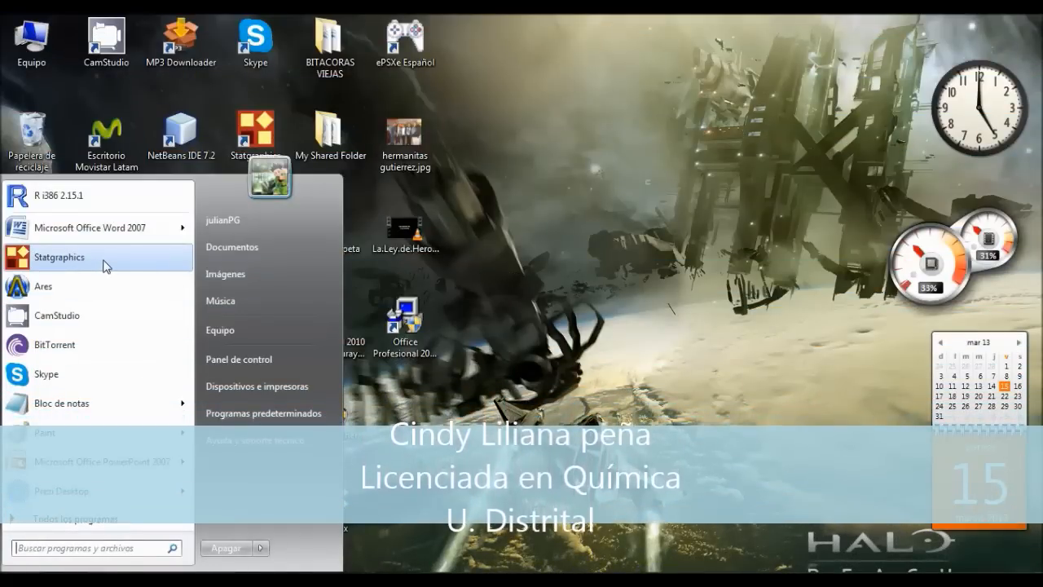
- Launch Statgraphics and continue in evaluation mode
{"action": "left_click", "coordinate": [104, 266]}
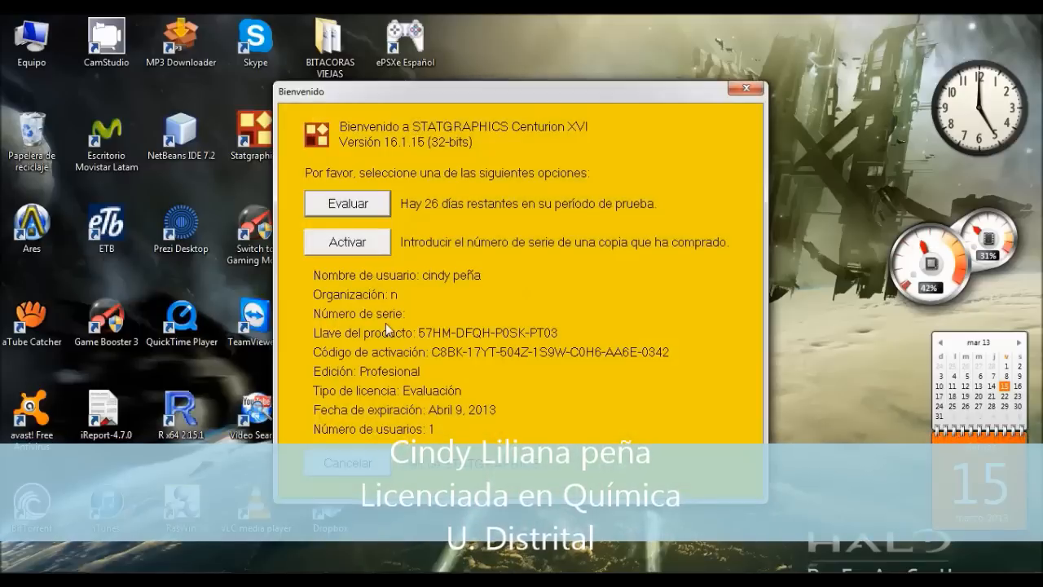
{"action": "left_click", "coordinate": [347, 204]}
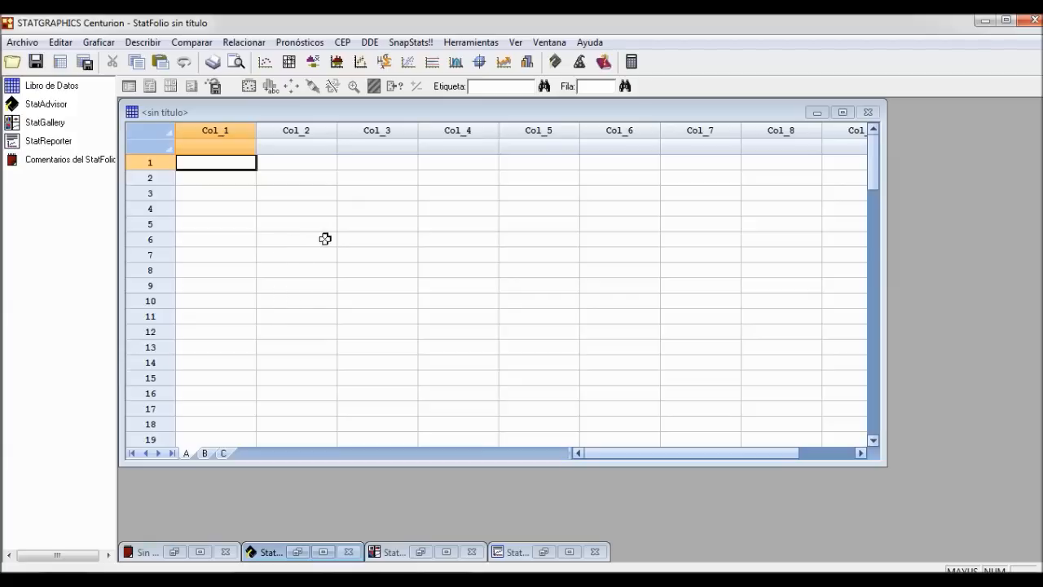
- Switch to Adobe Reader and read problem 3-1 on the tensile strength of portland cement with four mixing techniques
{"action": "left_click", "coordinate": [269, 579]}
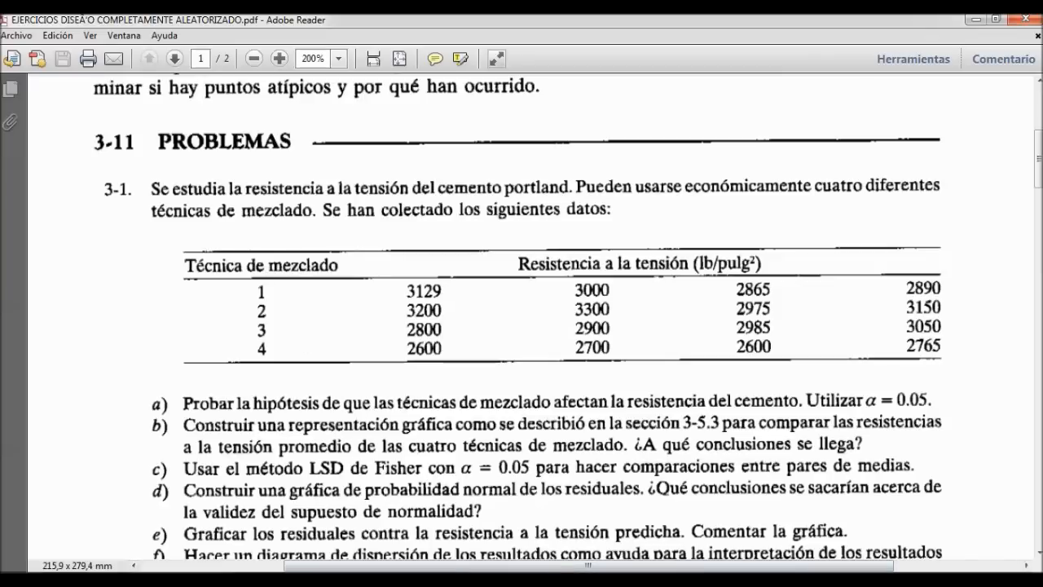
{"action": "key", "text": "alt+Tab"}
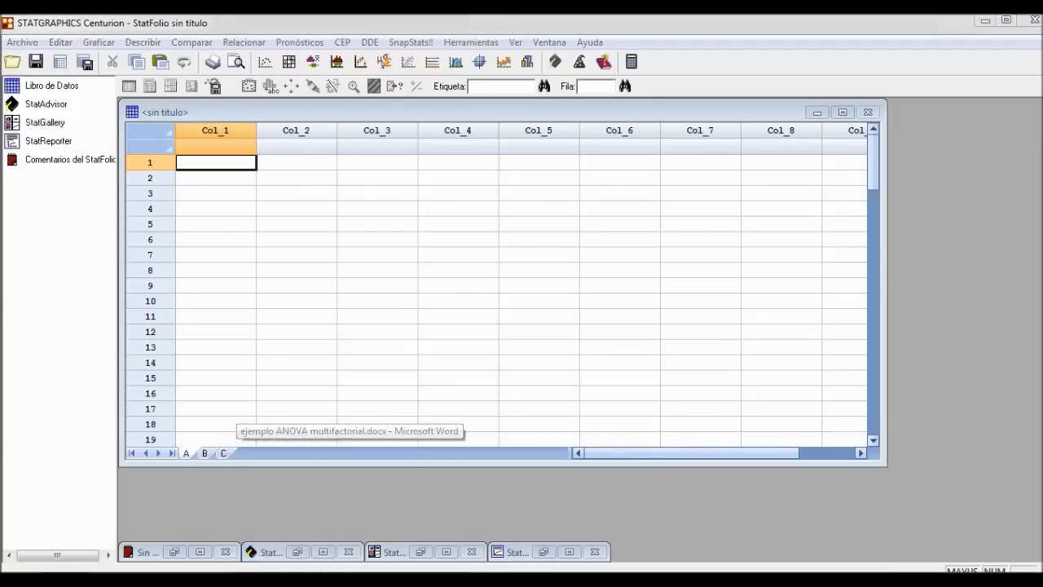
- Copy the mixing technique and strength data from the source document and paste them into Statgraphics starting at row 1 of Col_1
{"action": "left_click", "coordinate": [313, 394]}
{"action": "left_click_drag", "start_coordinate": [220, 148], "coordinate": [321, 526]}
{"action": "key", "text": "ctrl+c"}
{"action": "key", "text": "alt+Tab"}
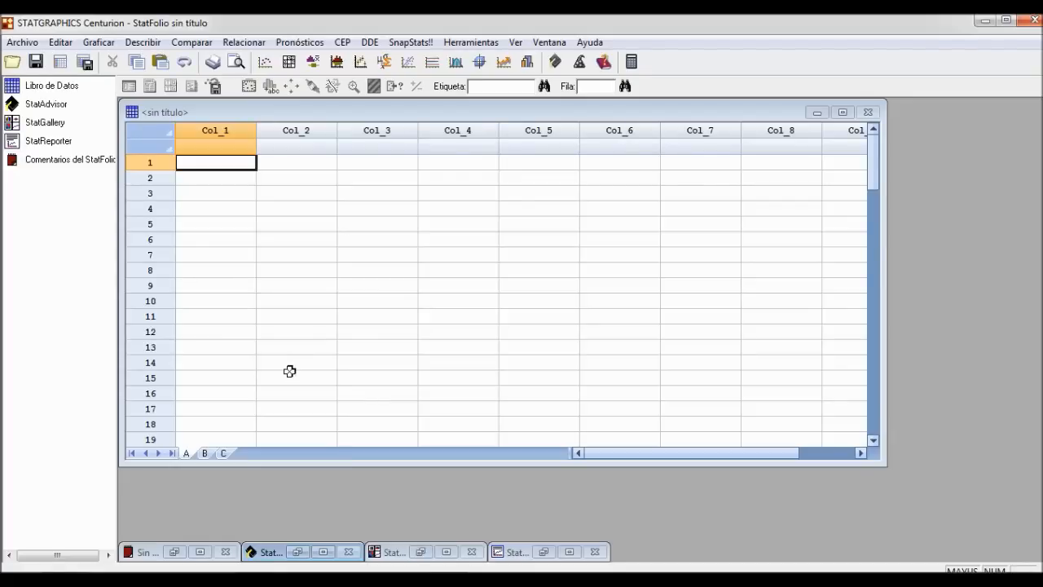
{"action": "left_click", "coordinate": [233, 165]}
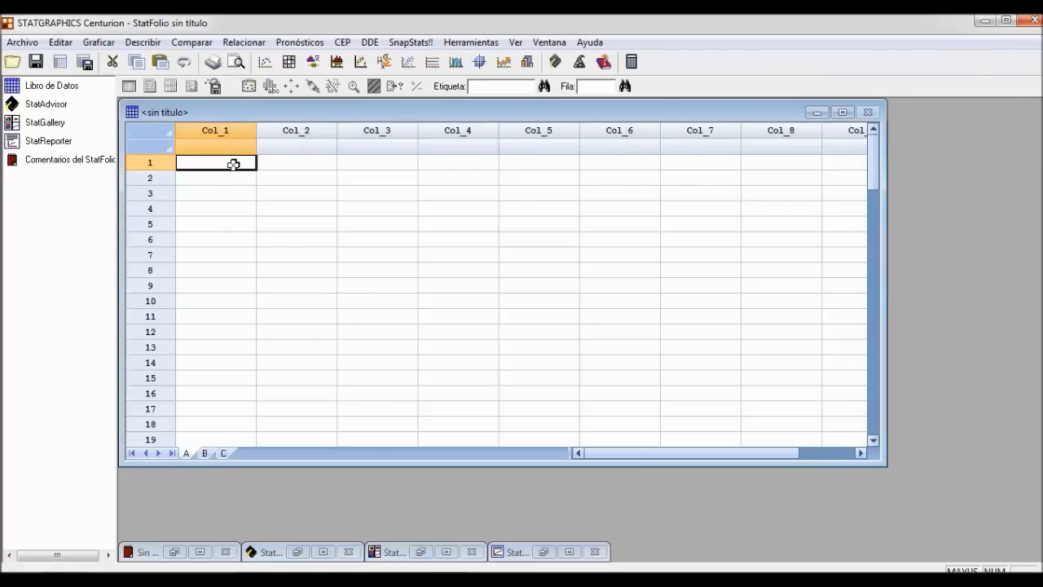
{"action": "key", "text": "ctrl+v"}
{"action": "left_click", "coordinate": [391, 268]}
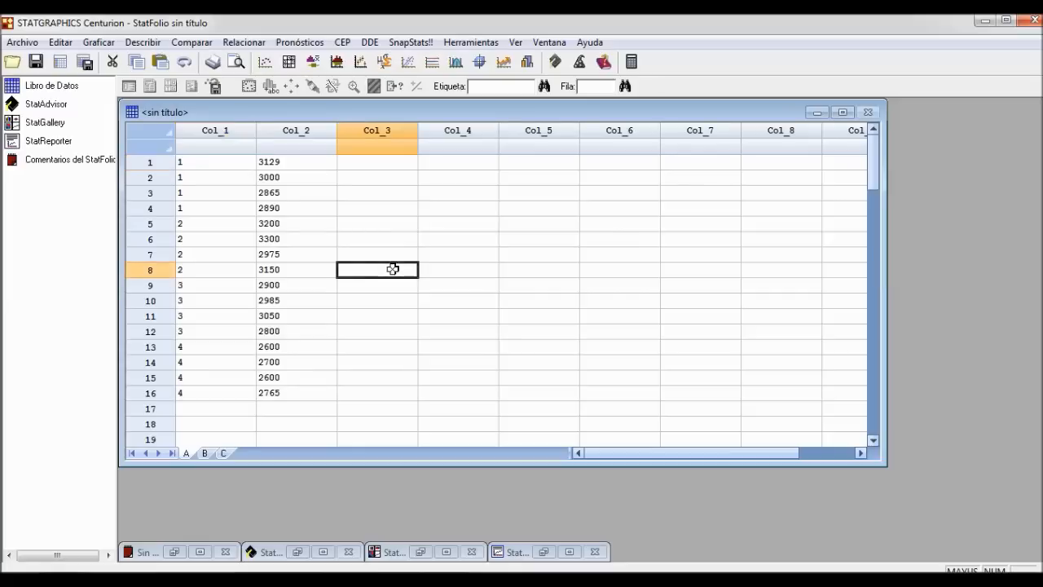
- Examine how the pasted rows are grouped by mixing technique, with each strength value beside its technique number
{"action": "left_click", "coordinate": [212, 163]}
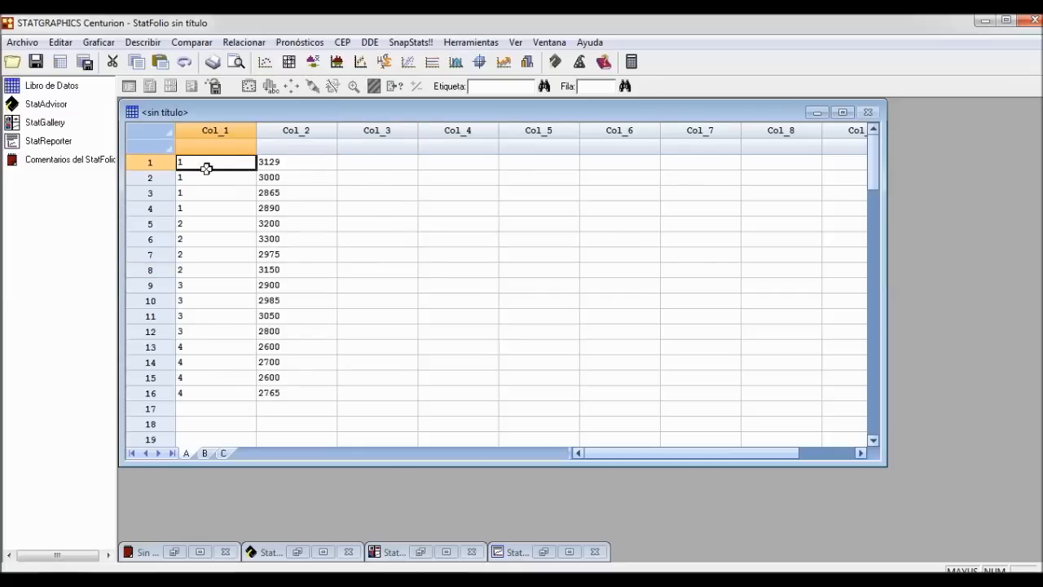
{"action": "left_click", "coordinate": [196, 179]}
{"action": "left_click", "coordinate": [196, 192]}
{"action": "left_click", "coordinate": [201, 205]}
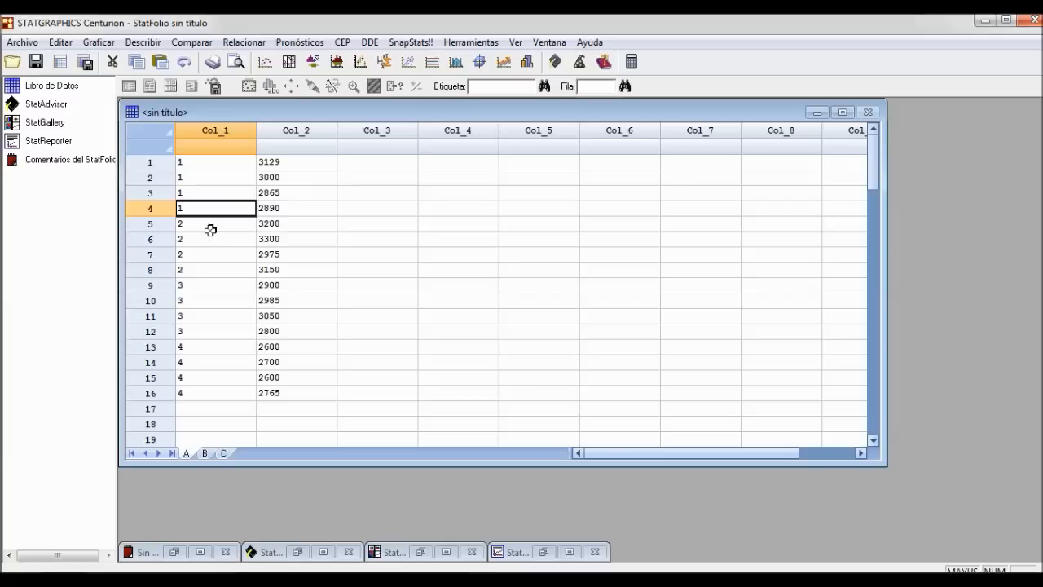
{"action": "left_click_drag", "start_coordinate": [217, 222], "coordinate": [282, 270]}
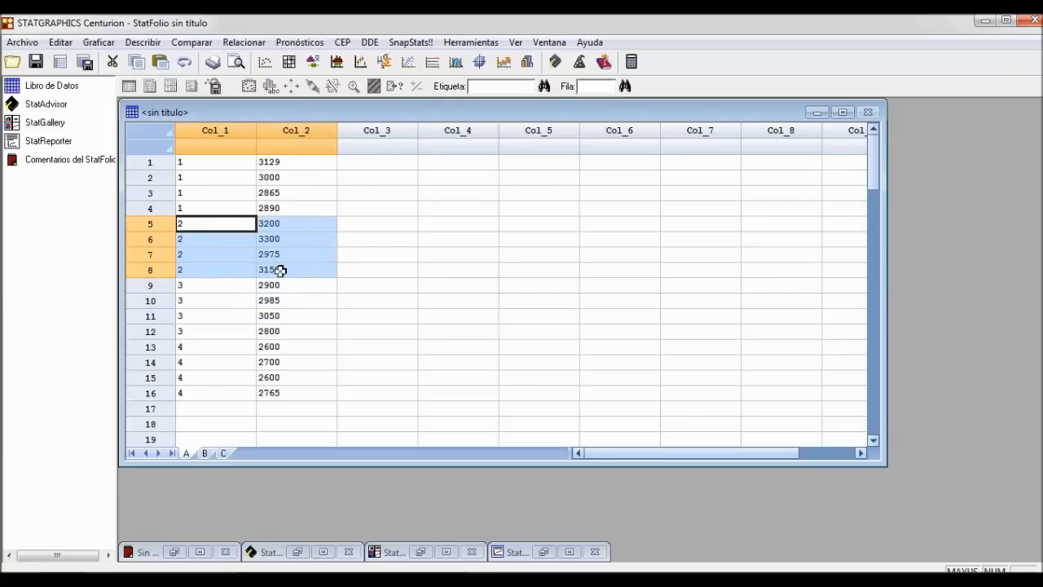
{"action": "left_click_drag", "start_coordinate": [201, 291], "coordinate": [272, 391]}
{"action": "left_click", "coordinate": [372, 298]}
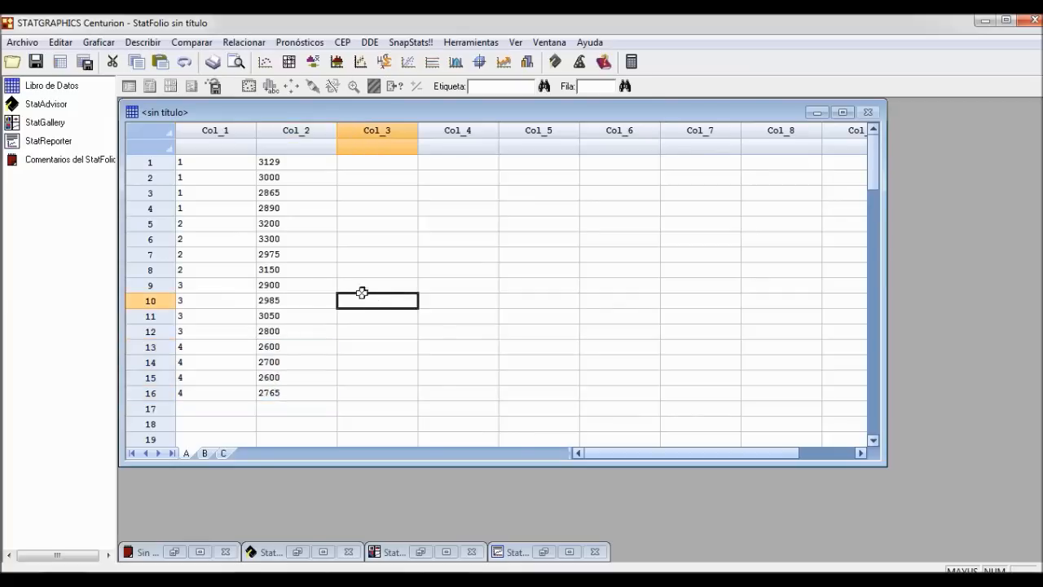
- Rename the first data column to TECNICAS DE MEZCLADO
{"action": "left_click", "coordinate": [214, 131]}
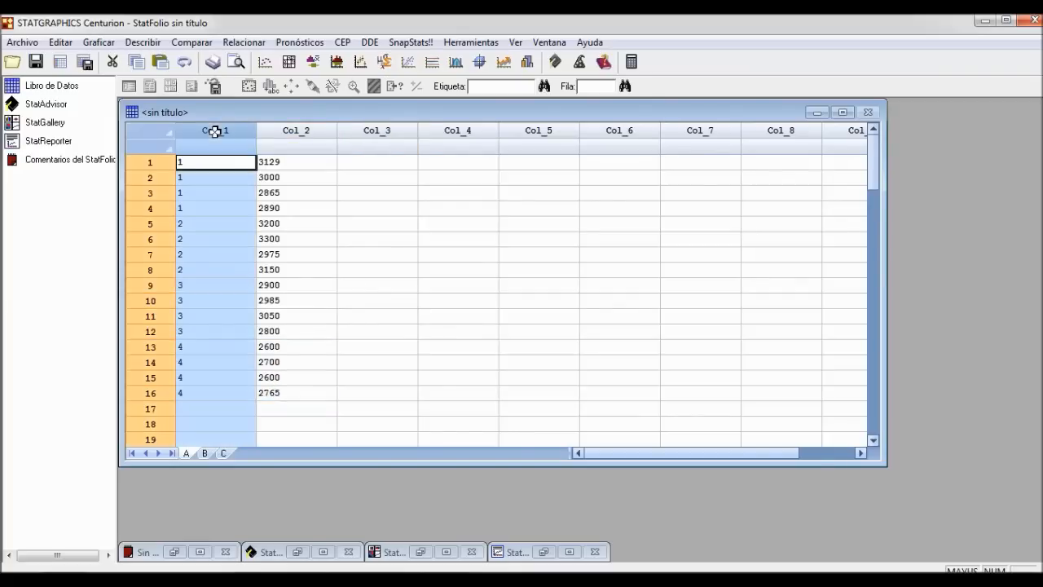
{"action": "double_click", "coordinate": [215, 131]}
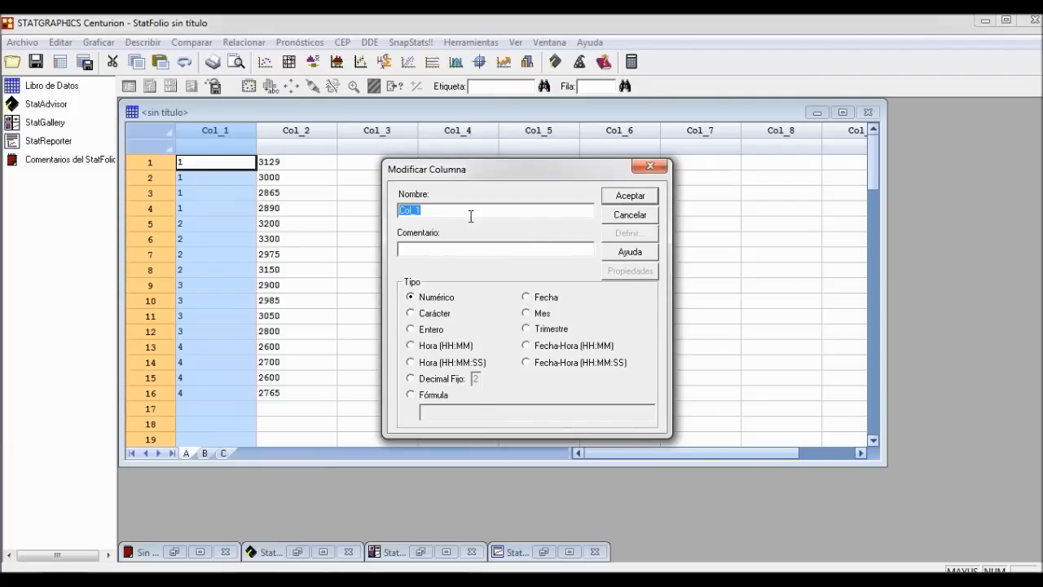
{"action": "type", "text": "TECNICAS DE MEZCLADO"}
{"action": "left_click", "coordinate": [636, 196]}
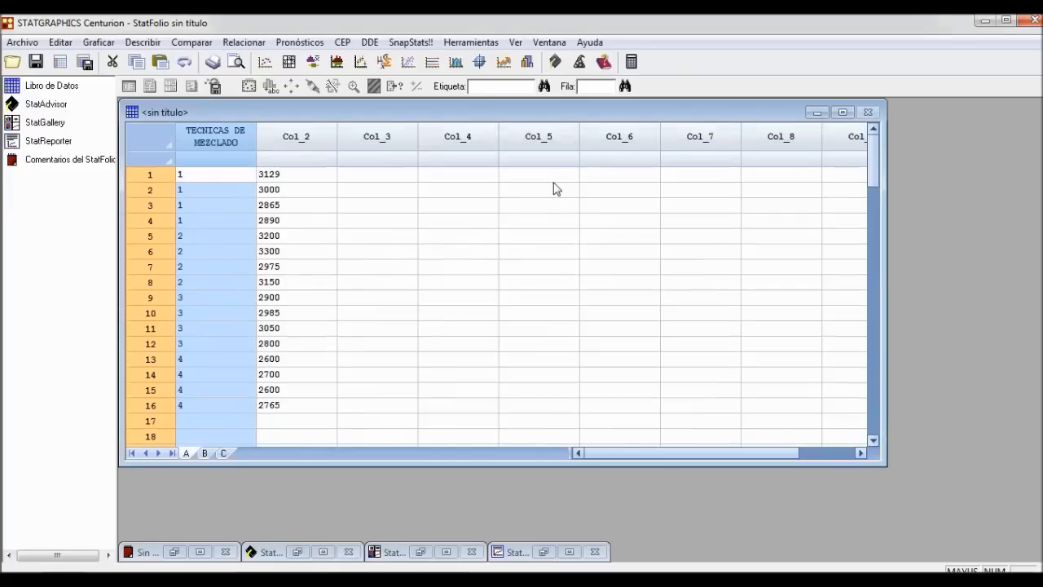
- Rename the second data column to RESISTENCIA
{"action": "left_click", "coordinate": [287, 135]}
{"action": "double_click", "coordinate": [287, 135]}
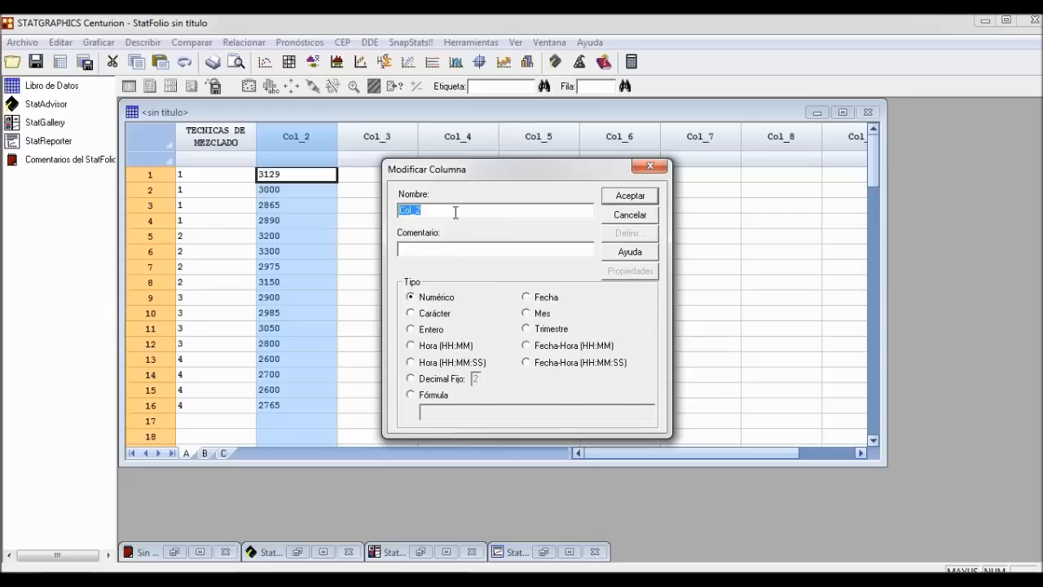
{"action": "type", "text": "RESISTENCIA"}
{"action": "left_click", "coordinate": [625, 198]}
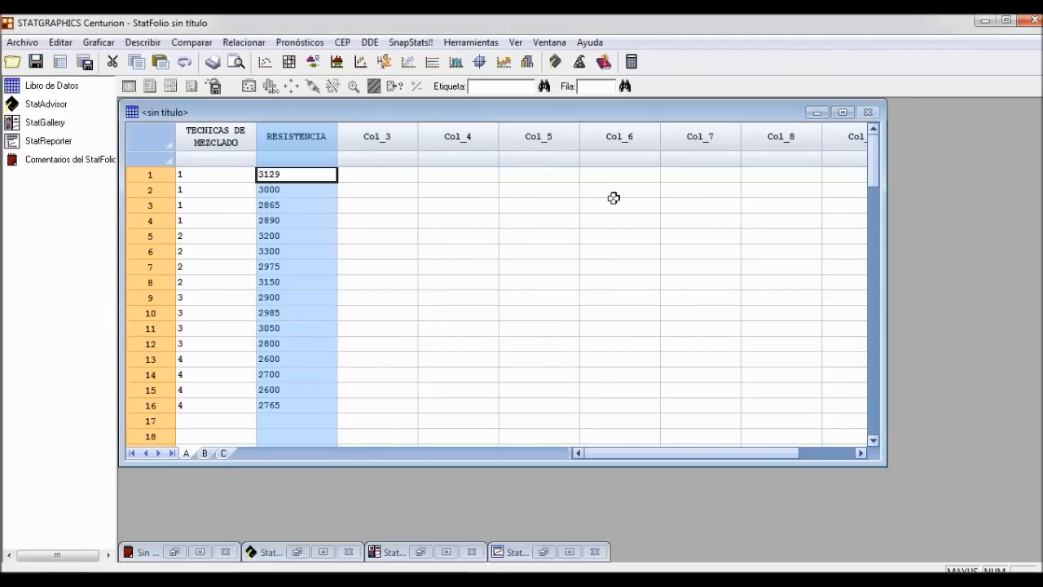
{"action": "left_click", "coordinate": [421, 279]}
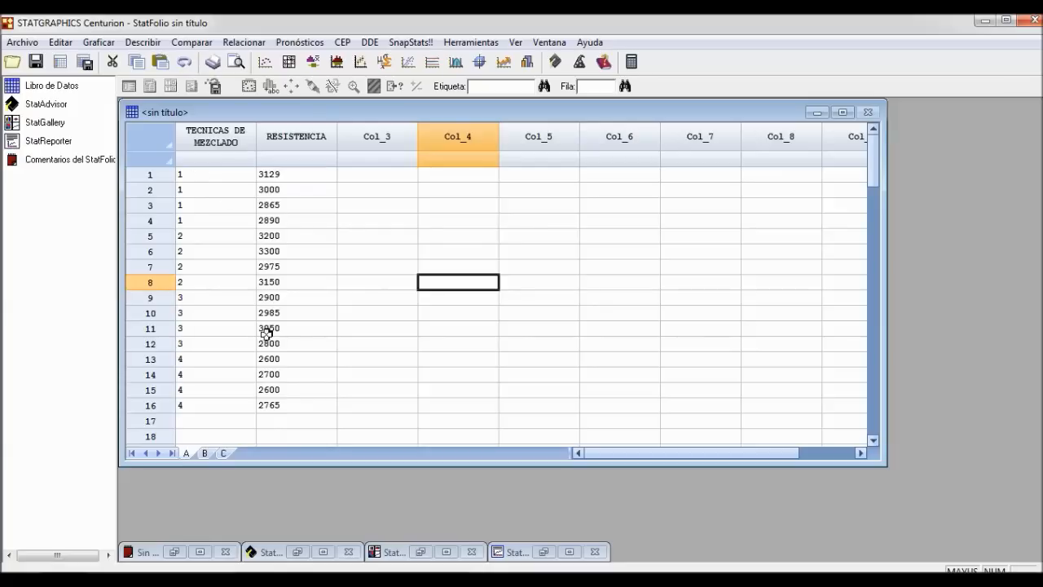
- Set up an ANOVA Simple analysis with RESISTENCIA as the dependent variable and TECNICAS DE MEZCLADO as the factor
{"action": "left_click", "coordinate": [193, 44]}
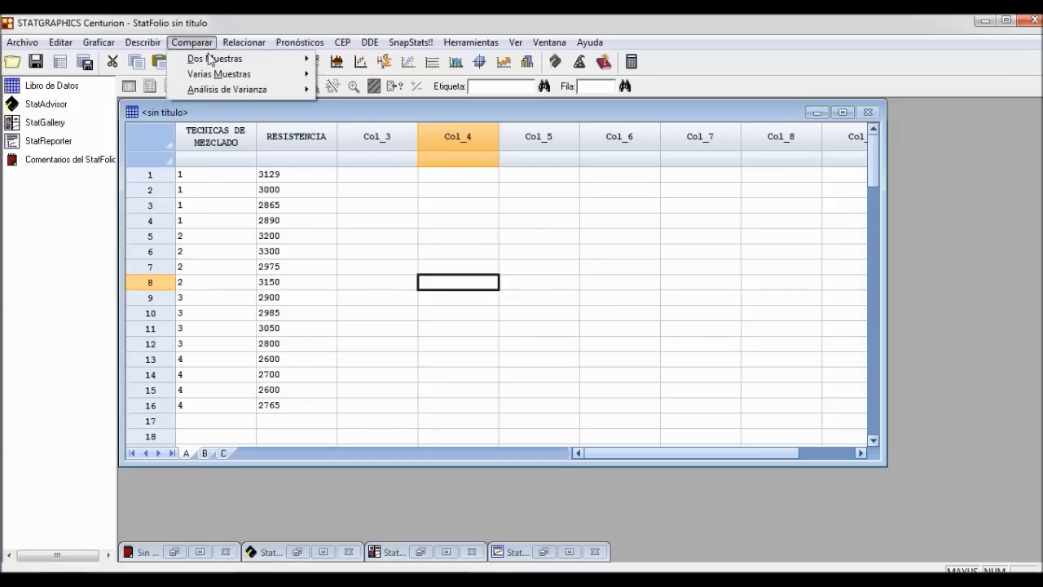
{"action": "mouse_move", "coordinate": [232, 93]}
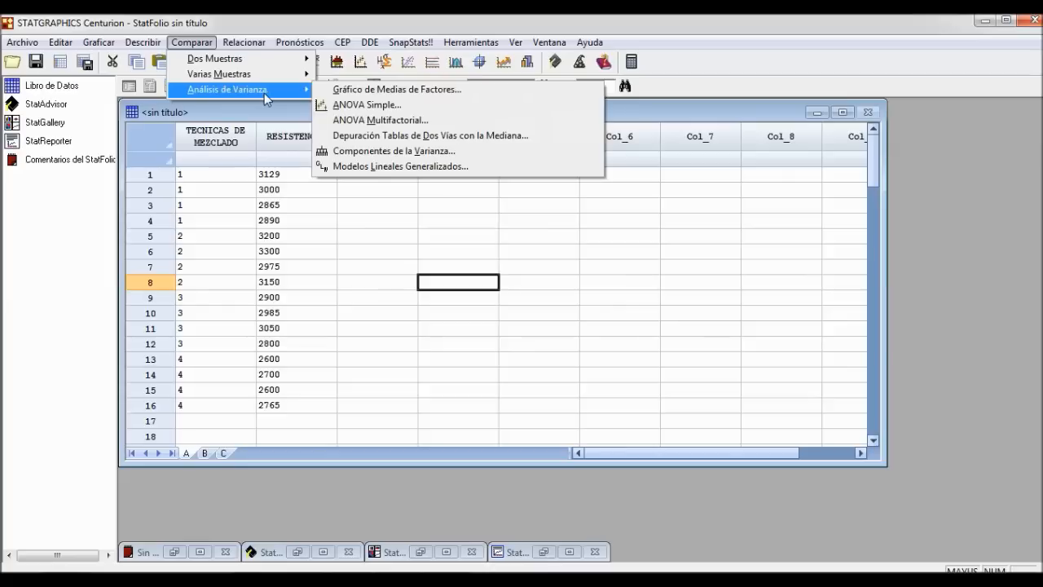
{"action": "left_click", "coordinate": [370, 104]}
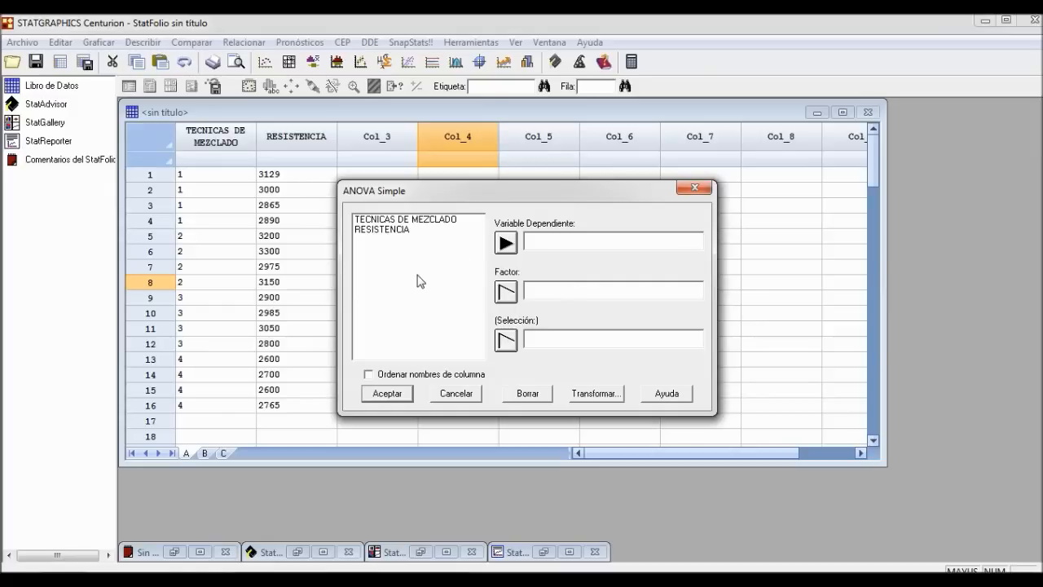
{"action": "left_click", "coordinate": [545, 290]}
{"action": "left_click", "coordinate": [400, 220]}
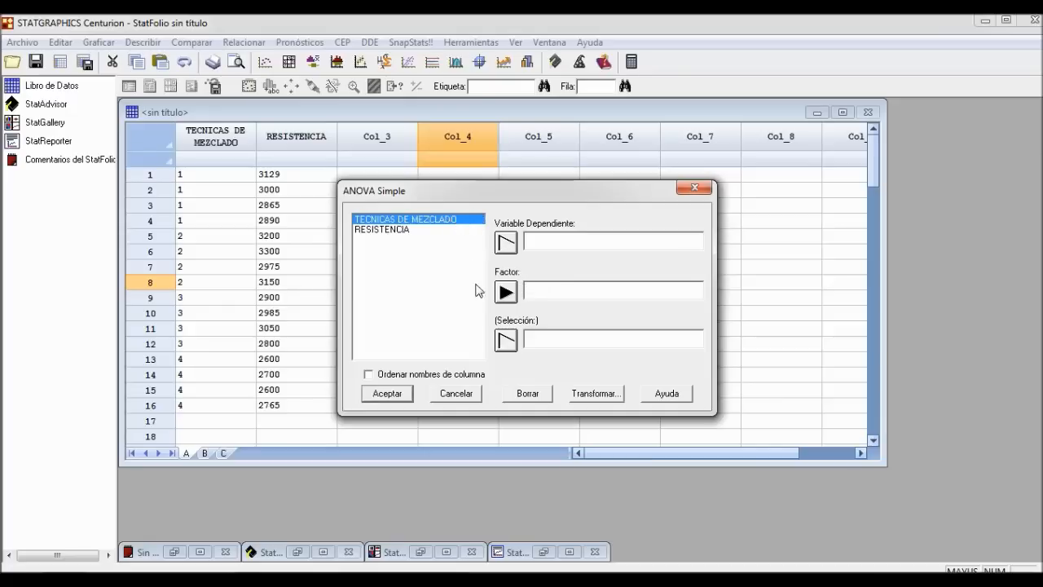
{"action": "left_click", "coordinate": [506, 293]}
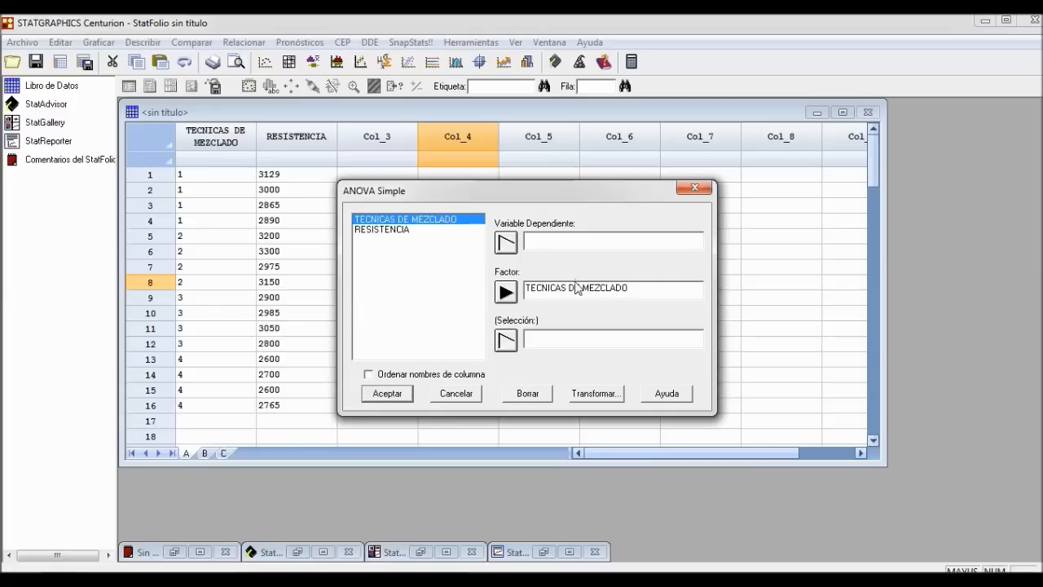
{"action": "left_click", "coordinate": [537, 243]}
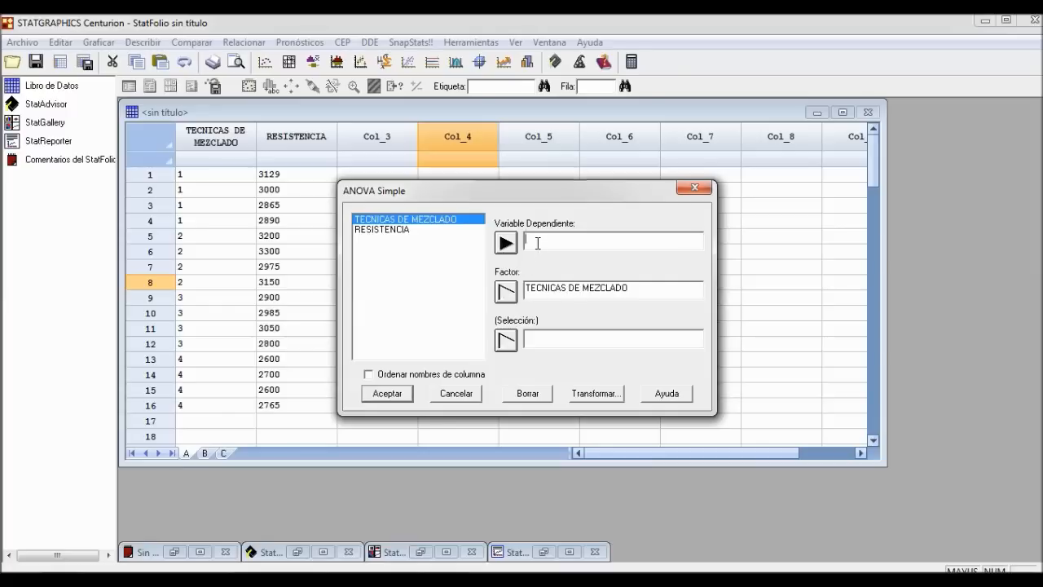
{"action": "left_click", "coordinate": [391, 233]}
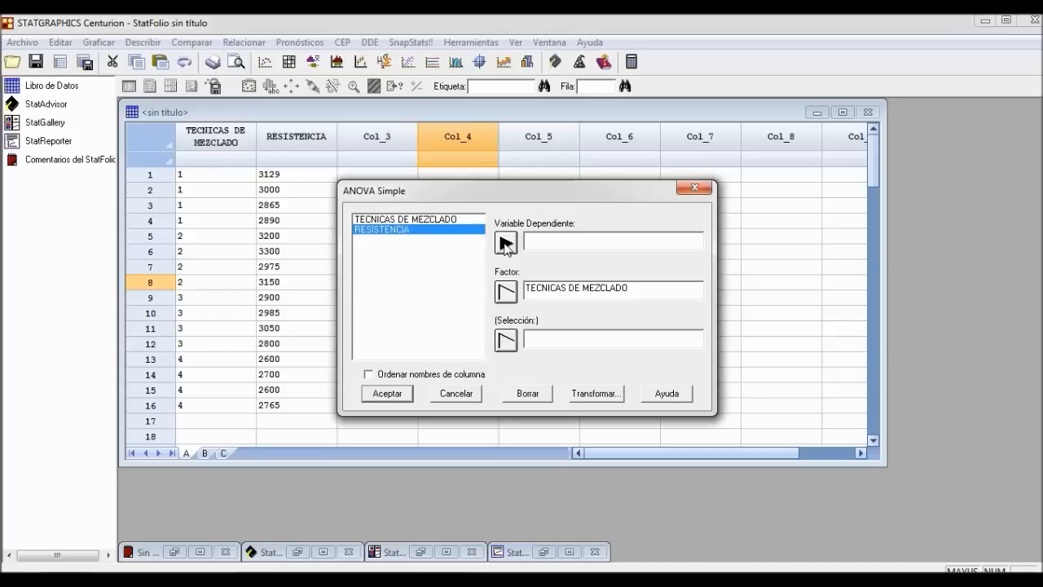
{"action": "left_click", "coordinate": [506, 244]}
{"action": "left_click", "coordinate": [390, 394]}
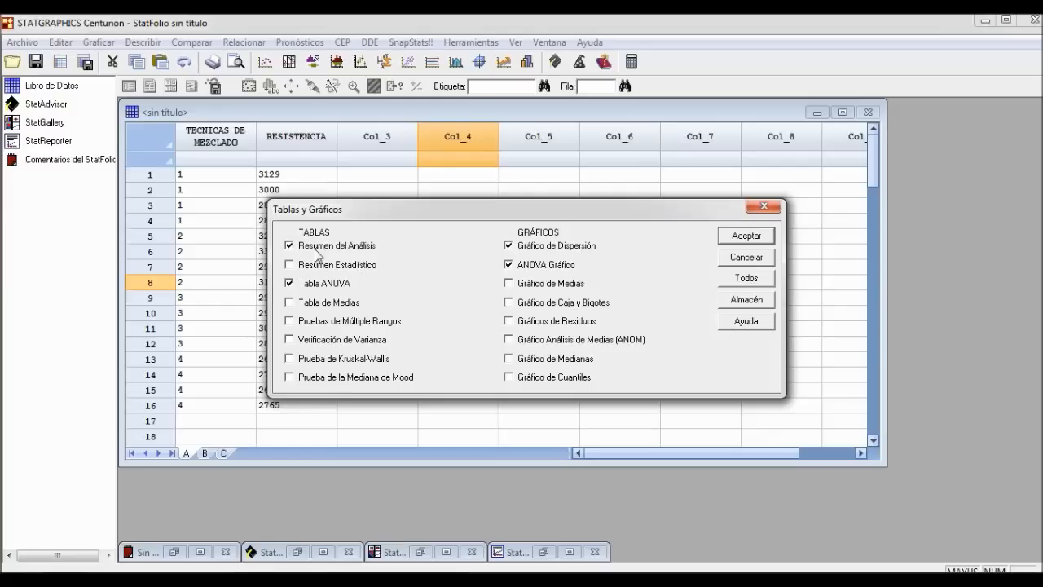
- Generate the analysis output with Resumen Estadístico and Gráfico de Caja y Bigotes added, and Resumen del Análisis and ANOVA Gráfico removed
{"action": "left_click", "coordinate": [289, 245]}
{"action": "left_click", "coordinate": [290, 264]}
{"action": "left_click", "coordinate": [509, 265]}
{"action": "left_click", "coordinate": [510, 306]}
{"action": "left_click", "coordinate": [752, 237]}
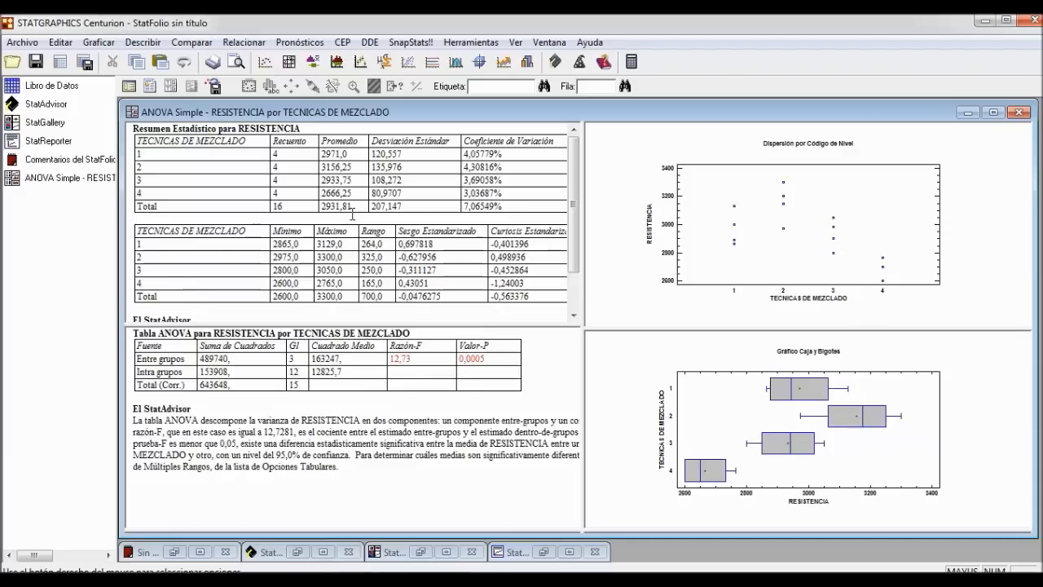
- Enlarge the statistical summary for RESISTENCIA, read its StatAdvisor explanation, and return to the multi-pane view
{"action": "double_click", "coordinate": [352, 214]}
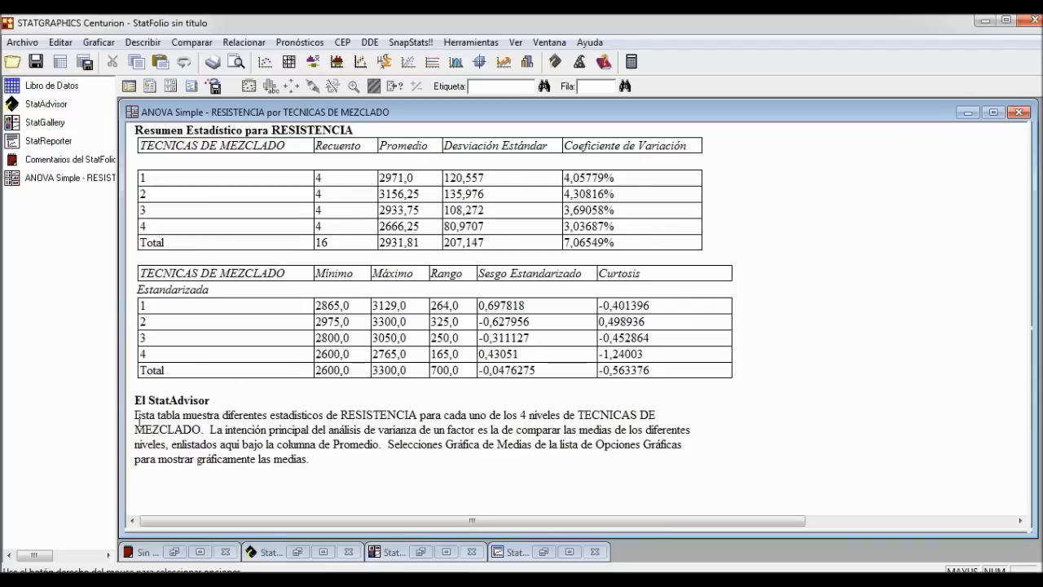
{"action": "left_click_drag", "start_coordinate": [133, 417], "coordinate": [330, 459]}
{"action": "left_click", "coordinate": [329, 459]}
{"action": "left_click", "coordinate": [422, 274]}
{"action": "double_click", "coordinate": [422, 274]}
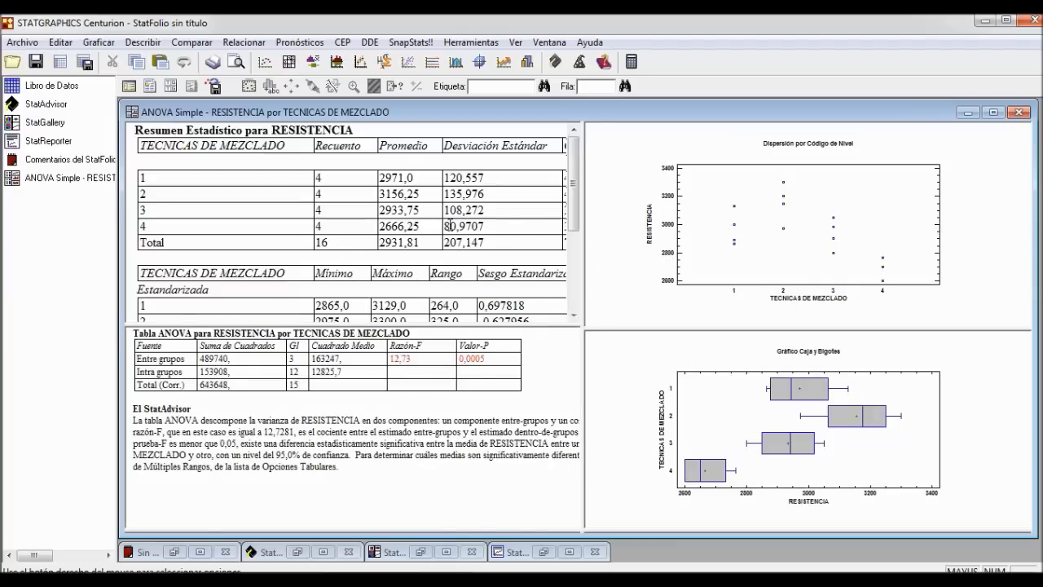
- Enlarge the ANOVA table with larger text and examine the F ratio in the between-groups row
{"action": "double_click", "coordinate": [383, 411]}
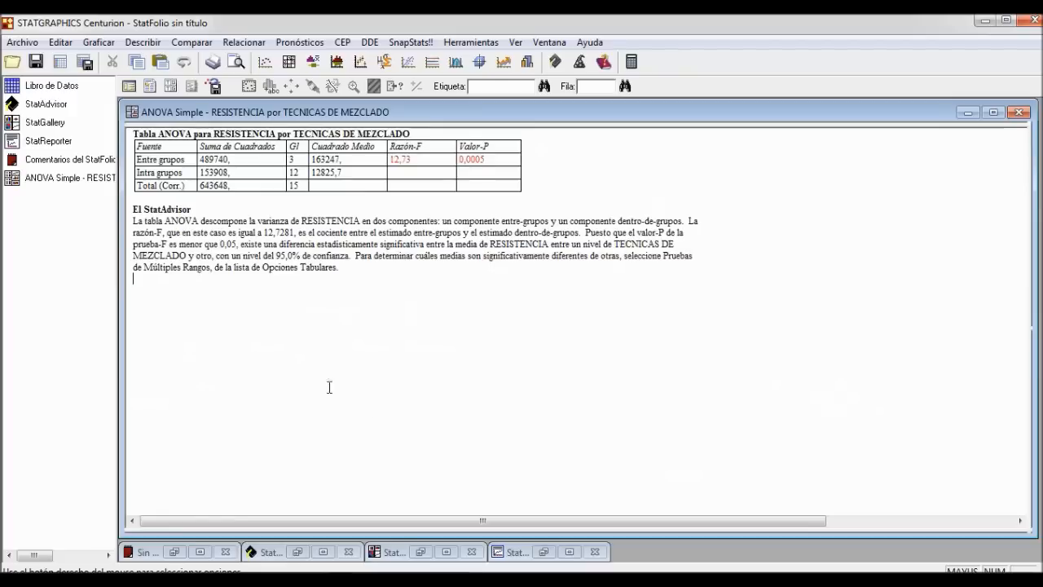
{"action": "scroll", "coordinate": [232, 315], "scroll_direction": "up", "scroll_amount": 3}
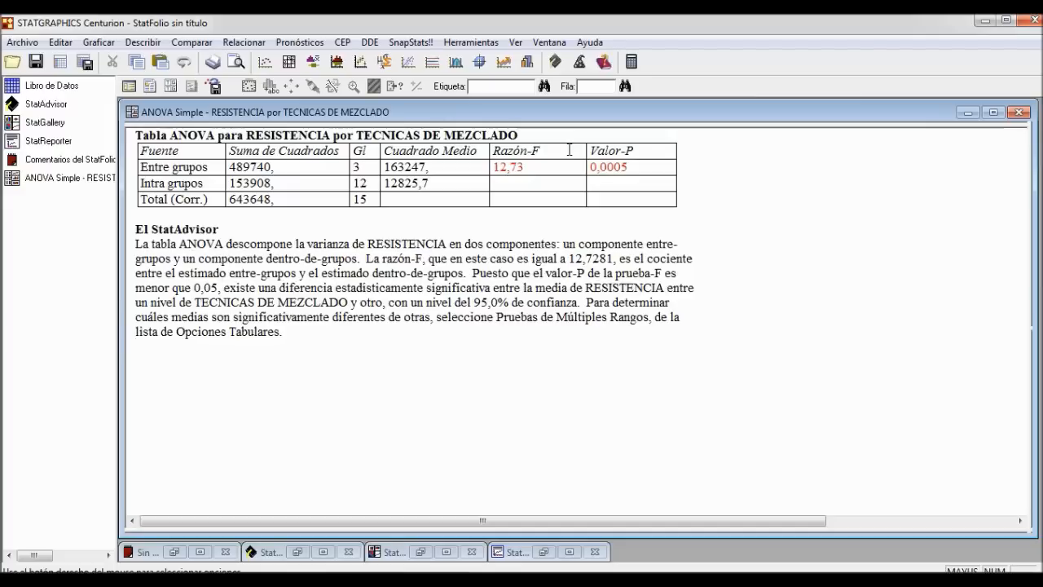
{"action": "left_click_drag", "start_coordinate": [493, 167], "coordinate": [538, 182]}
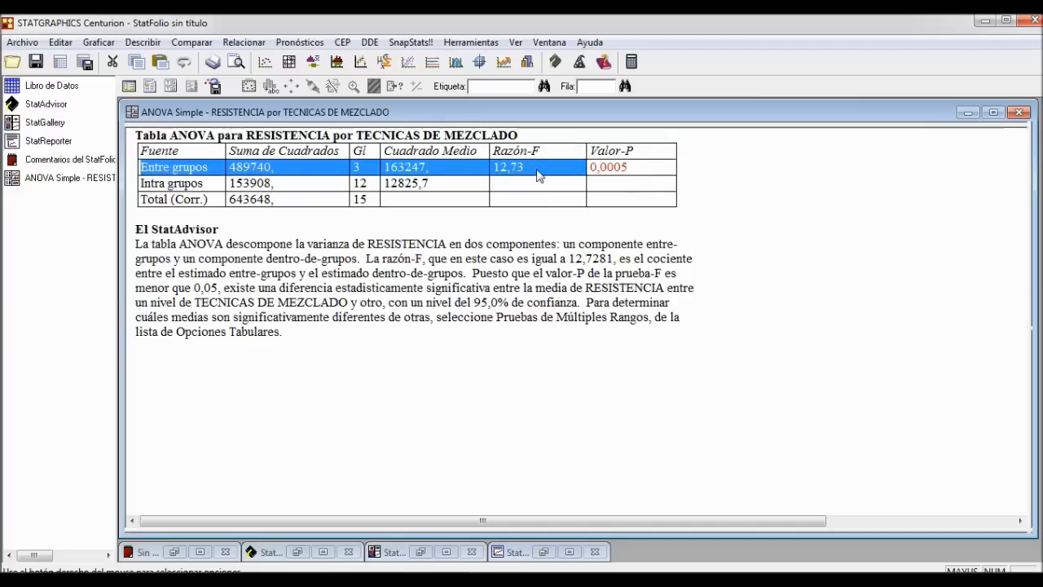
{"action": "left_click", "coordinate": [537, 175]}
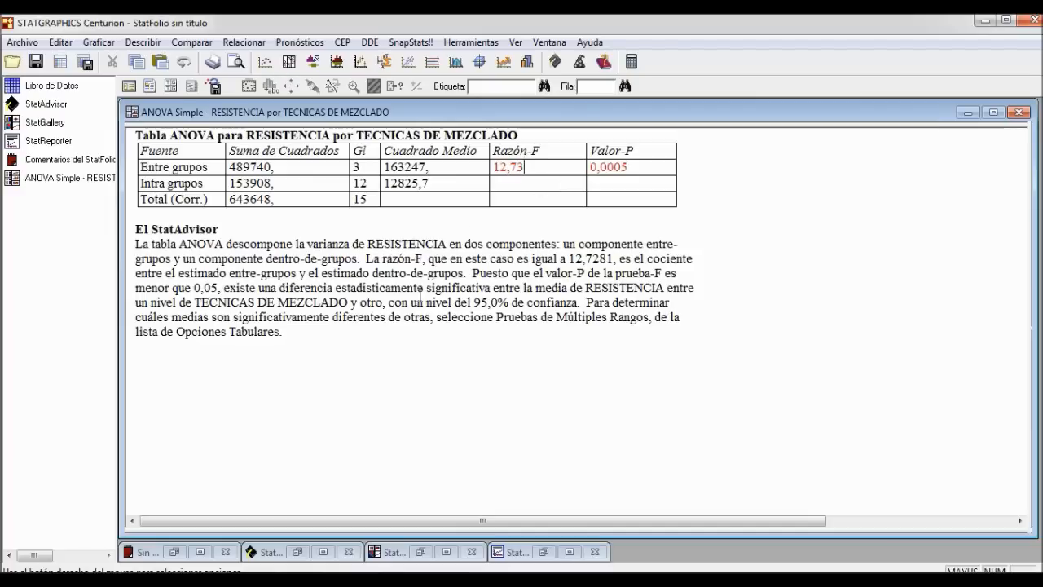
{"action": "left_click", "coordinate": [335, 334]}
{"action": "left_click_drag", "start_coordinate": [528, 167], "coordinate": [492, 167]}
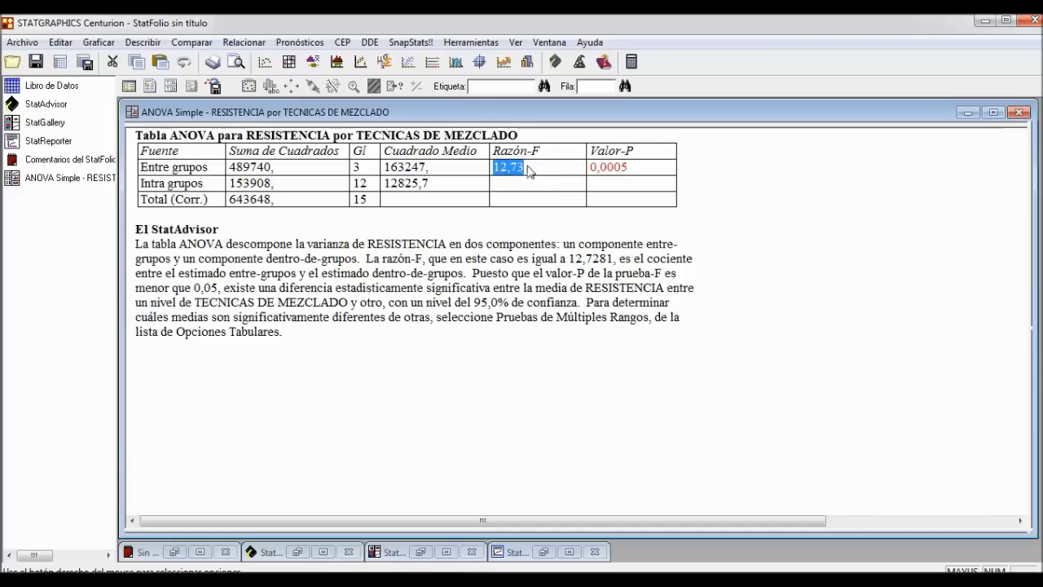
- Examine the P-value in the ANOVA table against the significance threshold cited in the StatAdvisor text
{"action": "left_click", "coordinate": [633, 167]}
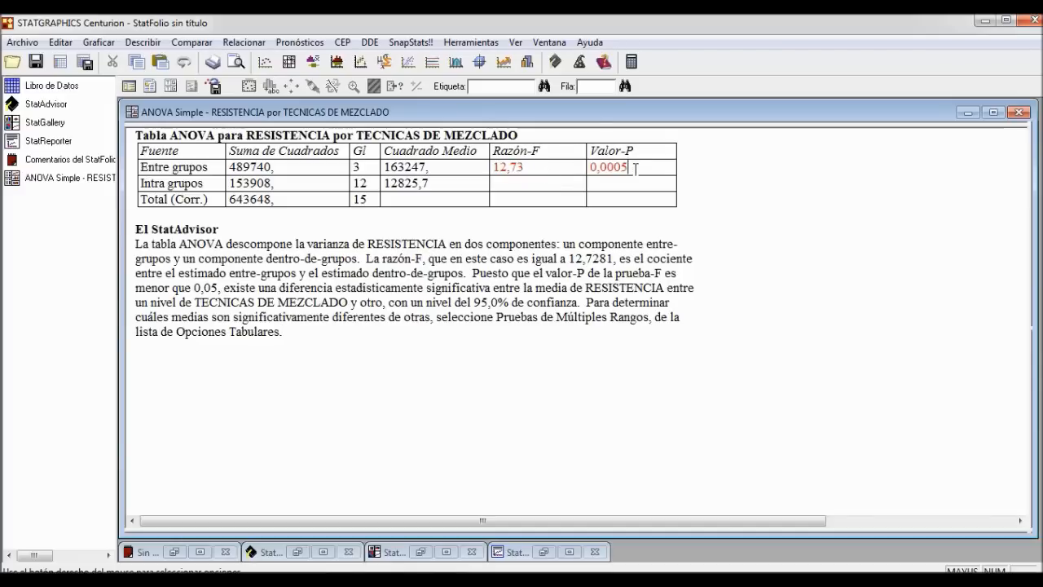
{"action": "left_click_drag", "start_coordinate": [633, 167], "coordinate": [588, 167]}
{"action": "left_click", "coordinate": [633, 167]}
{"action": "left_click", "coordinate": [458, 334]}
{"action": "left_click_drag", "start_coordinate": [194, 287], "coordinate": [218, 288]}
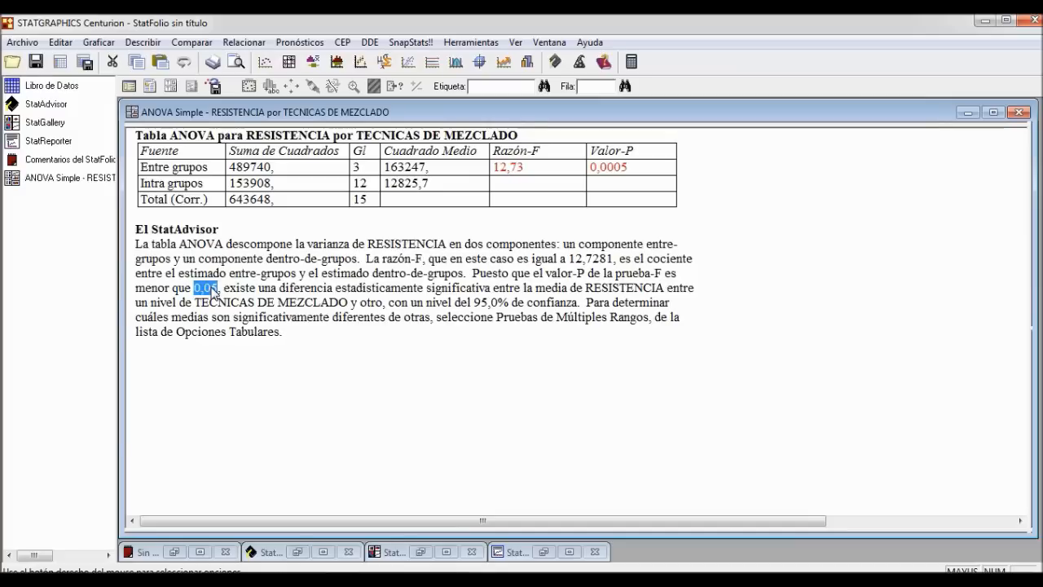
- Return to the multi-pane view, then enlarge and examine the Dispersión por Código de Nivel plot and the Gráfico Caja y Bigotes in turn
{"action": "double_click", "coordinate": [267, 294]}
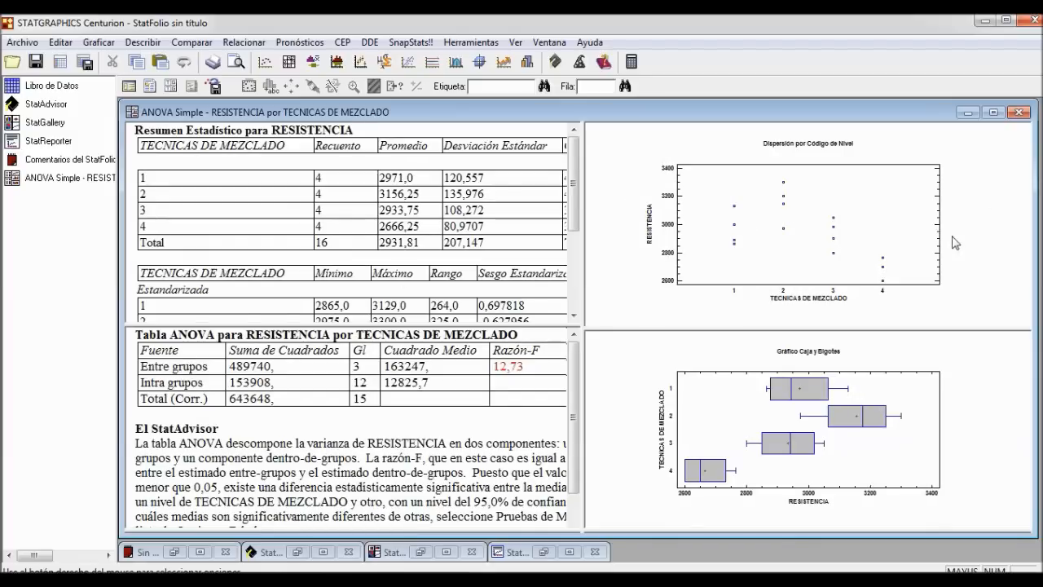
{"action": "double_click", "coordinate": [976, 203]}
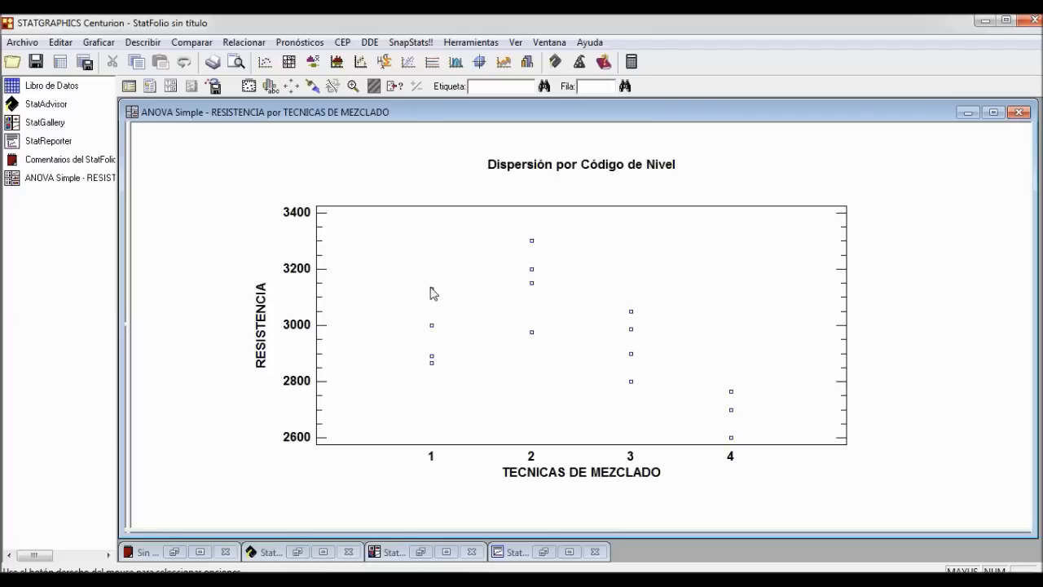
{"action": "double_click", "coordinate": [941, 315]}
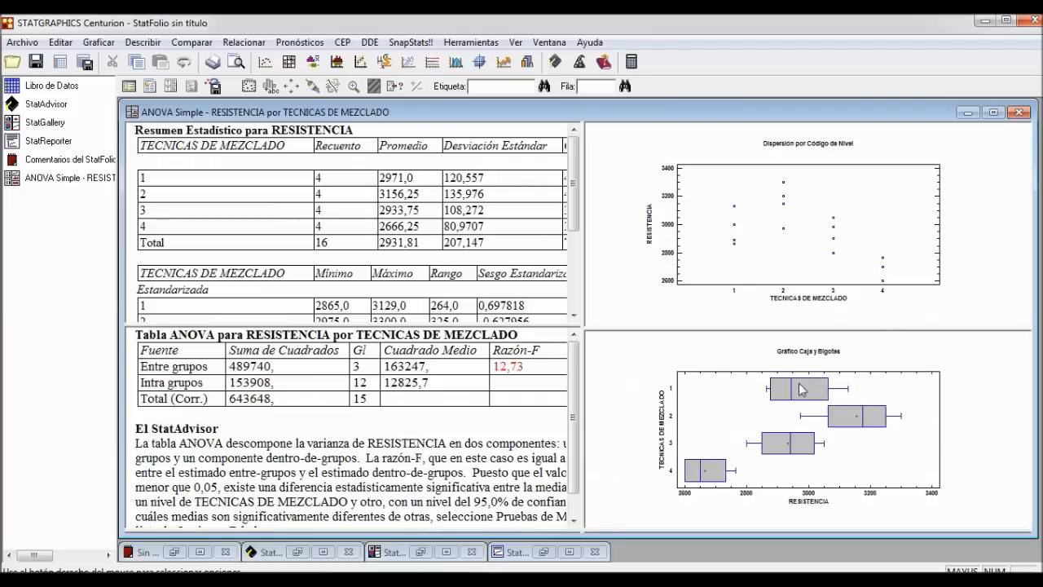
{"action": "double_click", "coordinate": [988, 395]}
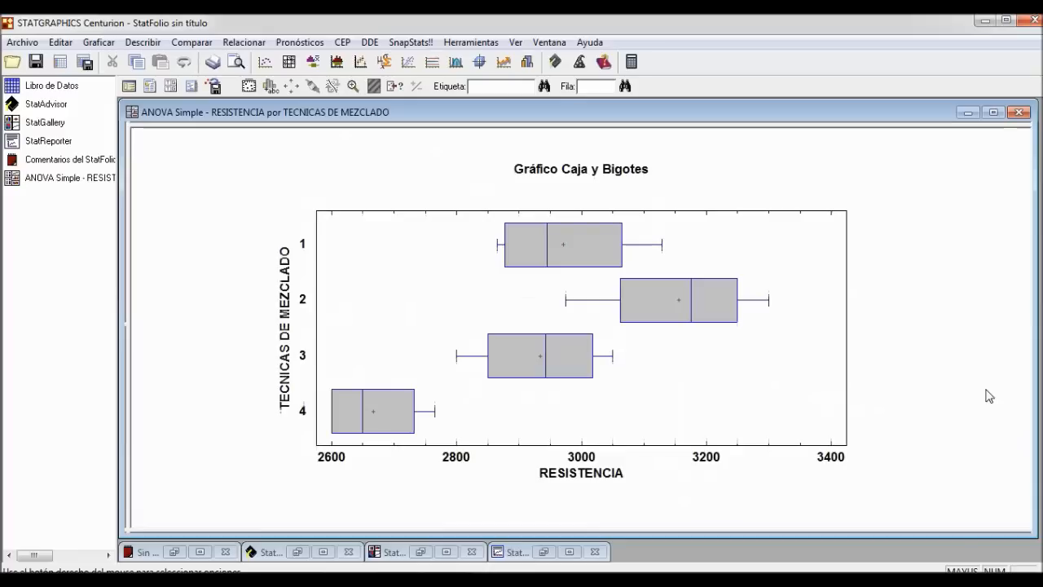
{"action": "double_click", "coordinate": [876, 283]}
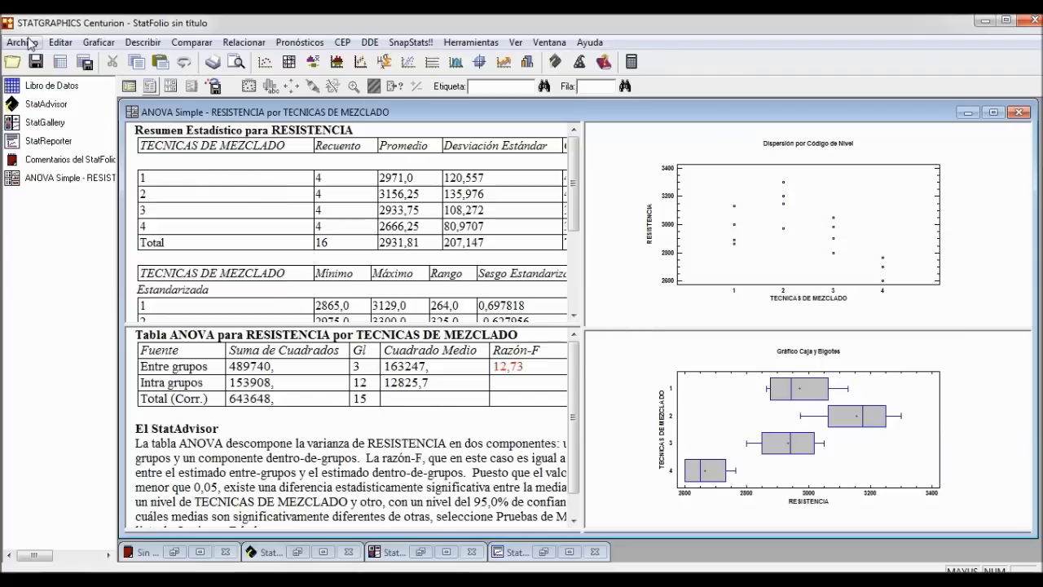
- Save the StatFolio as CEMENTO.sgp in the Data folder
{"action": "left_click", "coordinate": [28, 42]}
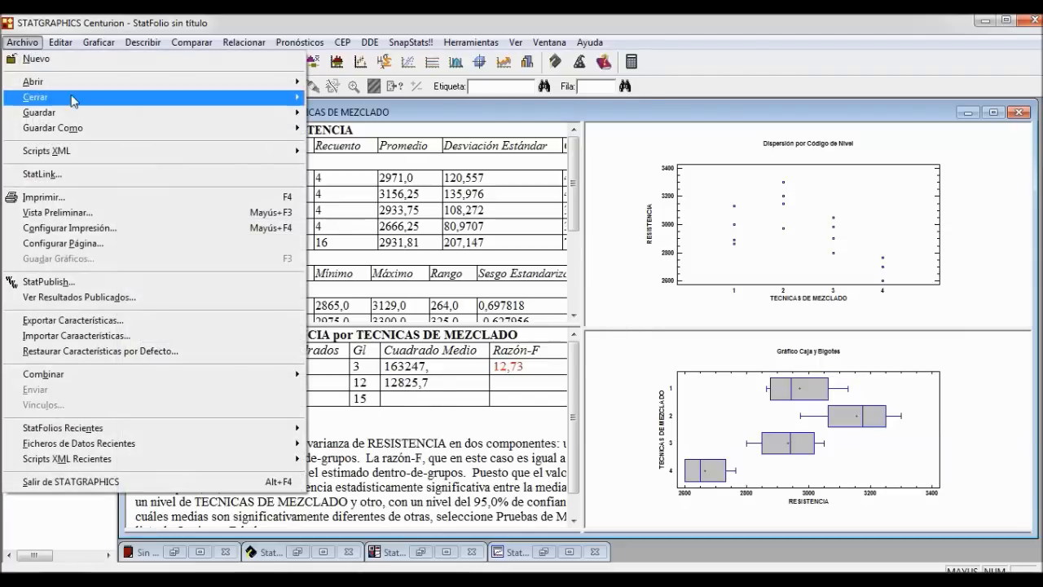
{"action": "mouse_move", "coordinate": [274, 130]}
{"action": "left_click", "coordinate": [388, 131]}
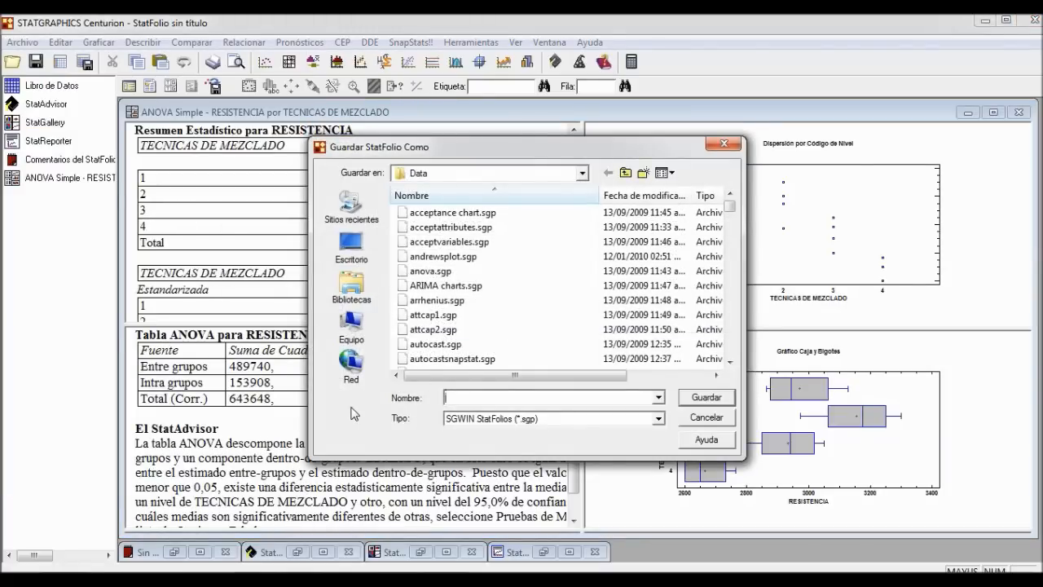
{"action": "type", "text": "CEMENTO.sgp"}
{"action": "left_click", "coordinate": [706, 397]}
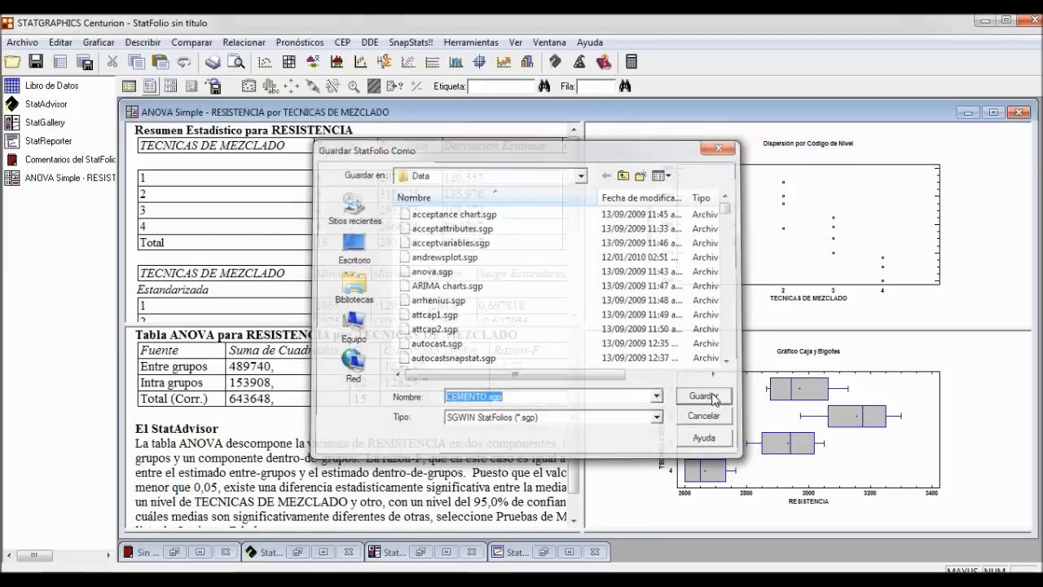
- Save data file A in the Data folder over the existing ejemplo3.1.sgd
{"action": "left_click", "coordinate": [645, 341]}
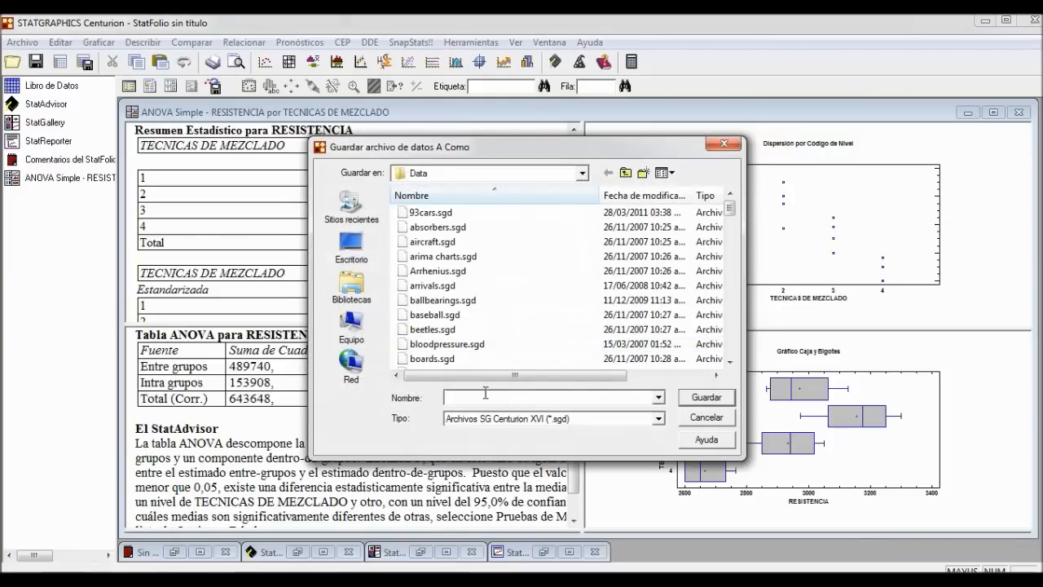
{"action": "left_click_drag", "start_coordinate": [730, 207], "coordinate": [736, 247]}
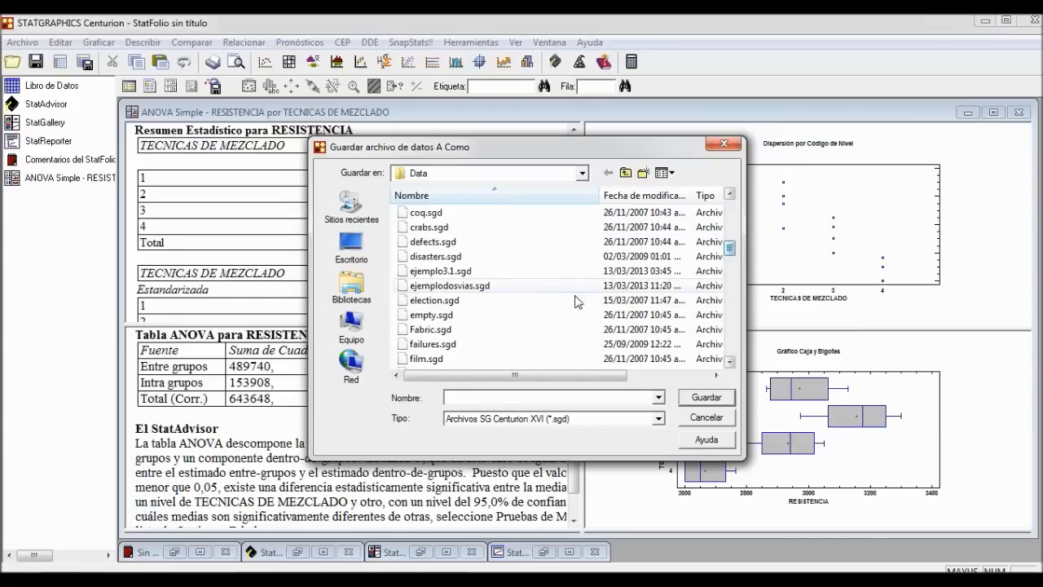
{"action": "left_click", "coordinate": [513, 271]}
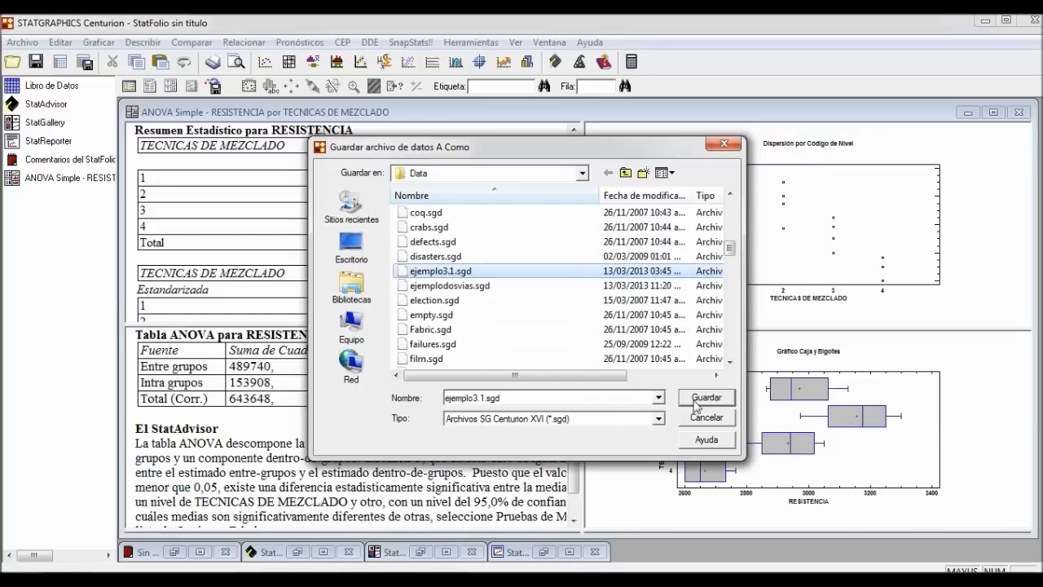
{"action": "double_click", "coordinate": [502, 400]}
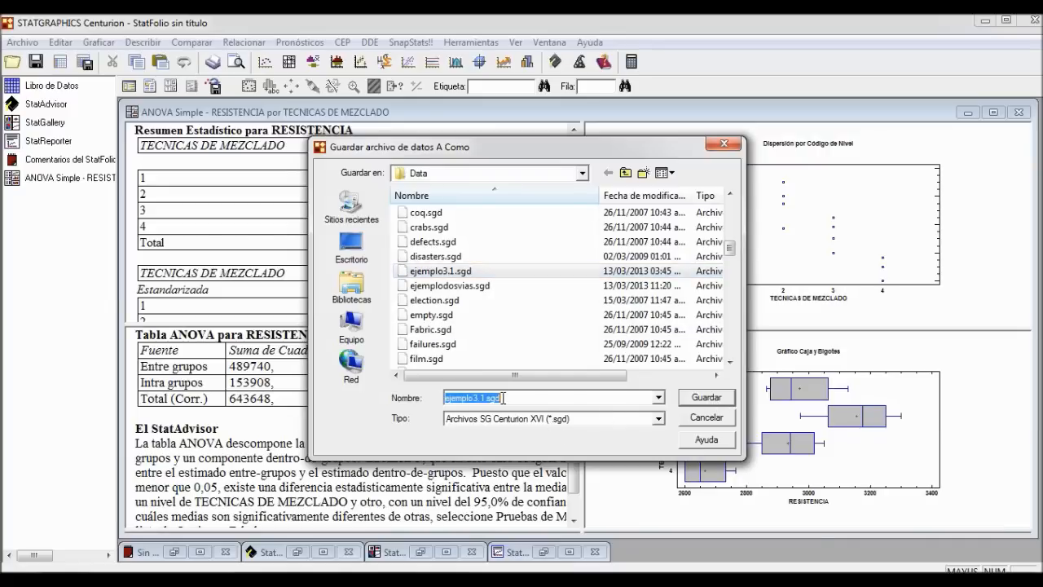
{"action": "left_click", "coordinate": [510, 397]}
{"action": "left_click", "coordinate": [709, 398]}
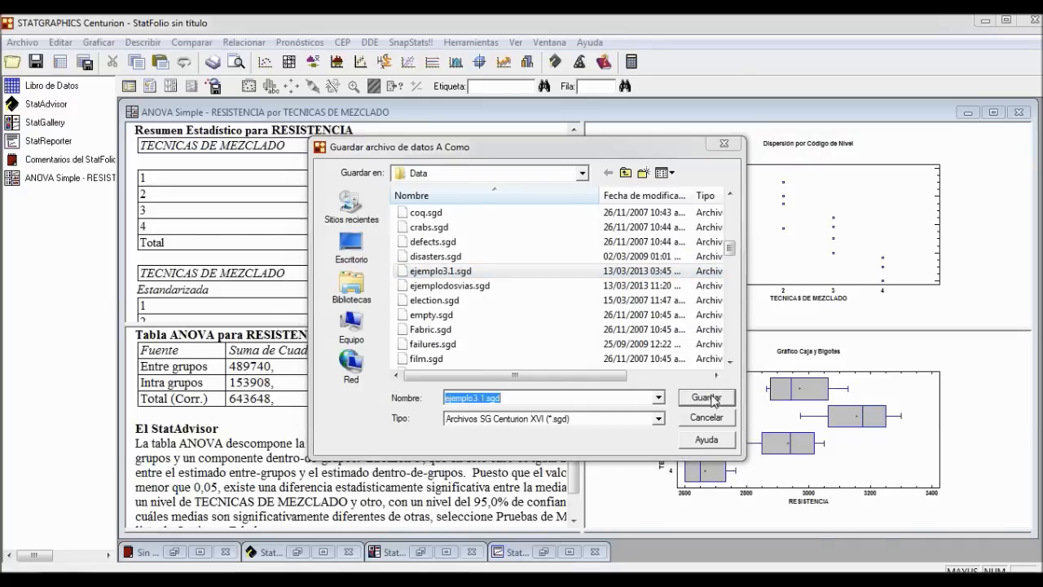
{"action": "left_click", "coordinate": [546, 303]}
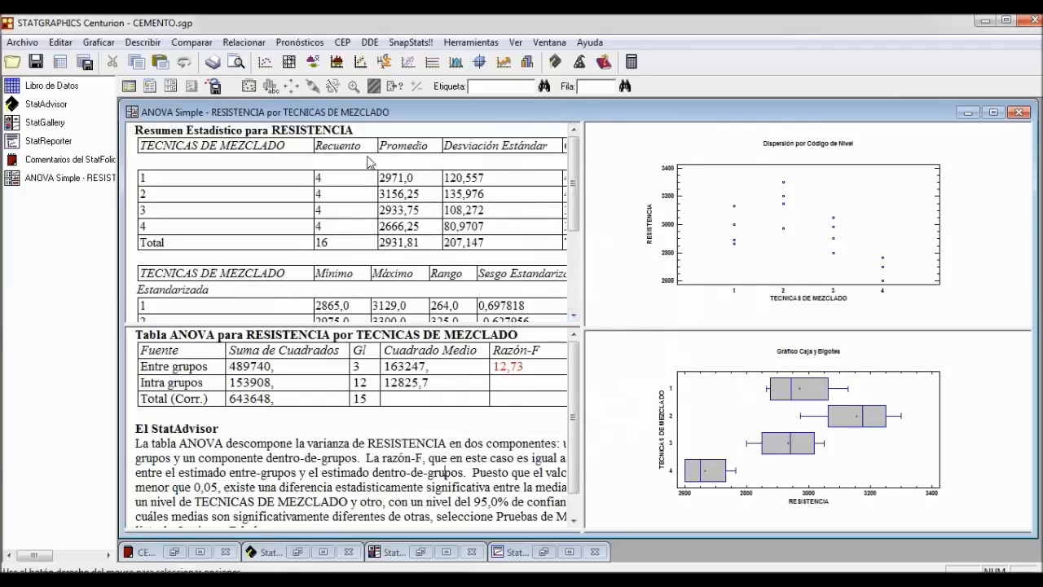
- Close Statgraphics, dismiss its evaluation notice, and go to the SISTEMAS COMPUTACIONALES table at the start of the Word document
{"action": "left_click", "coordinate": [1032, 22]}
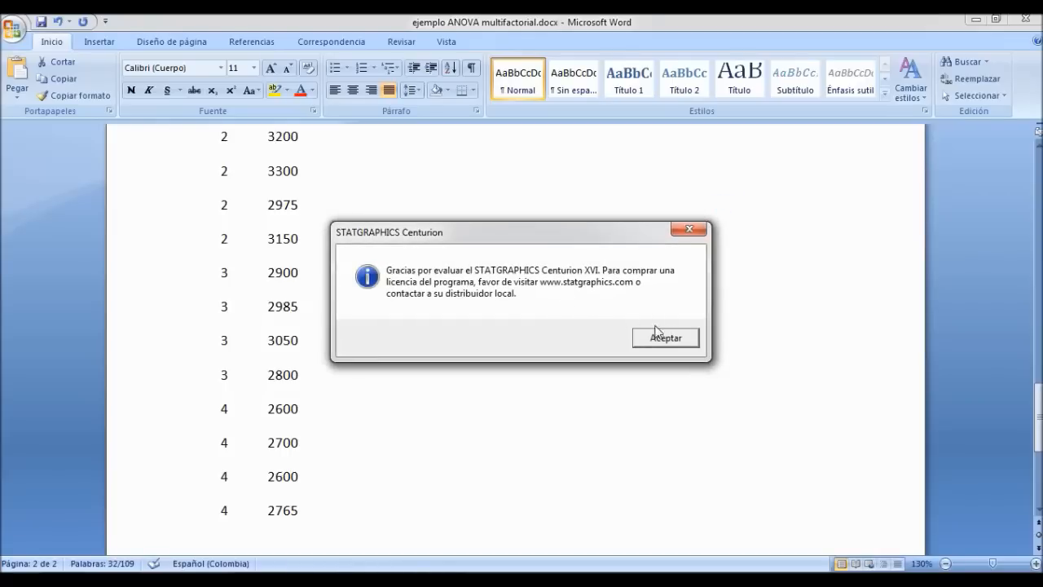
{"action": "left_click", "coordinate": [669, 336]}
{"action": "left_click", "coordinate": [548, 341]}
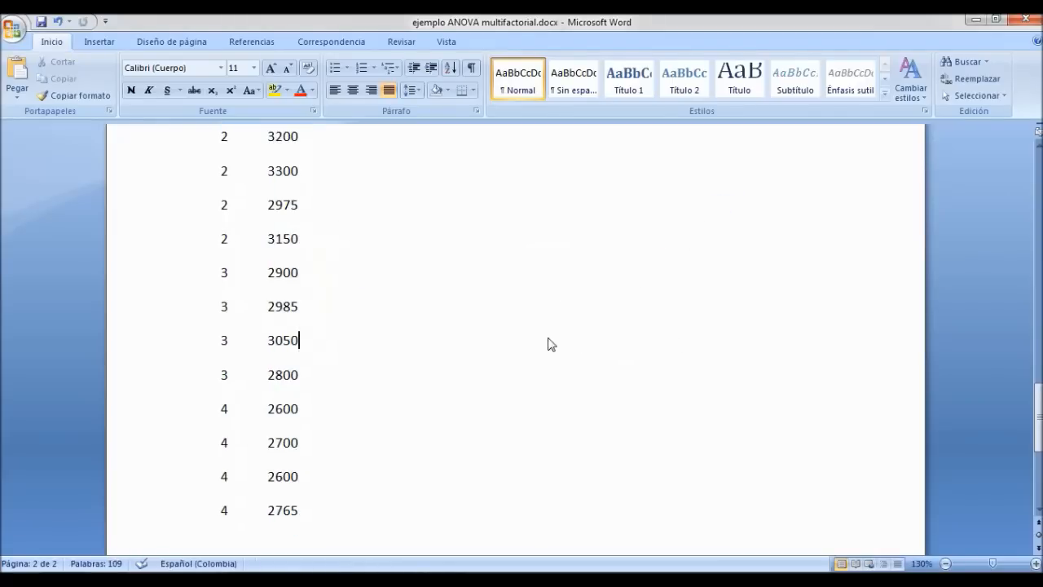
{"action": "scroll", "coordinate": [392, 428], "scroll_direction": "up", "scroll_amount": 15}
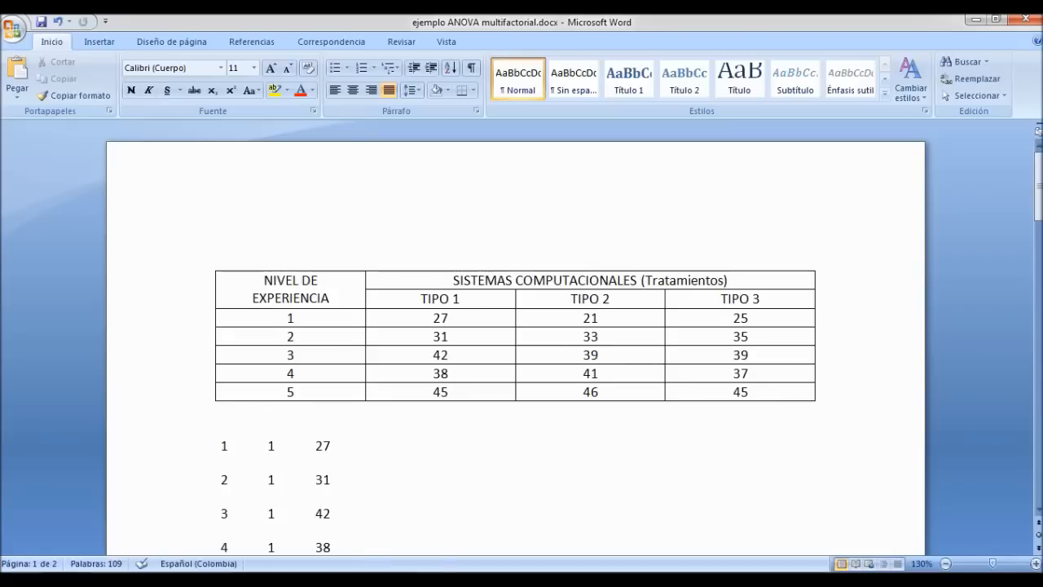
- Launch Statgraphics again in evaluation mode with a new empty StatFolio
{"action": "mouse_move", "coordinate": [350, 580]}
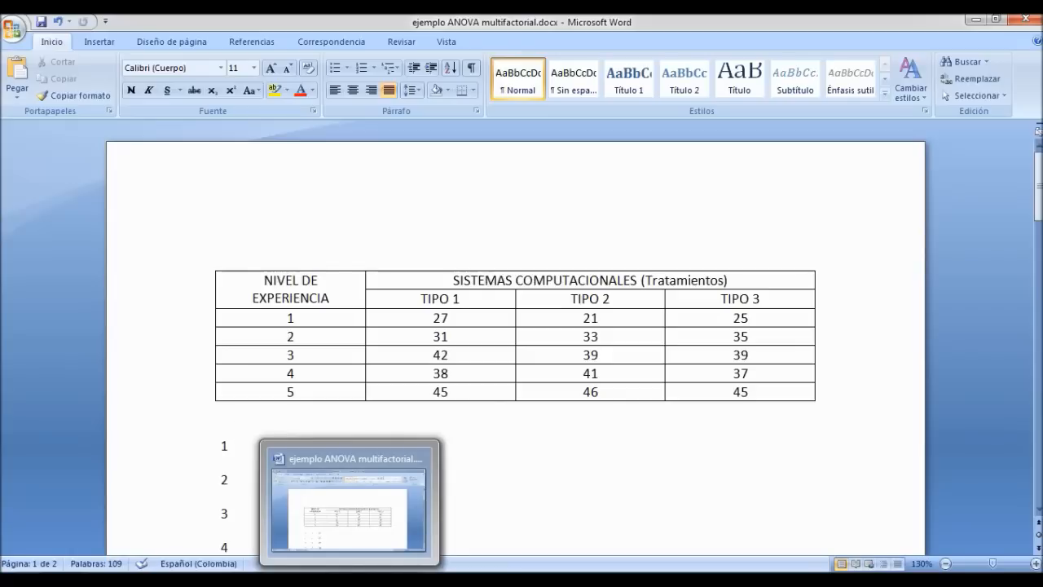
{"action": "key", "text": "super"}
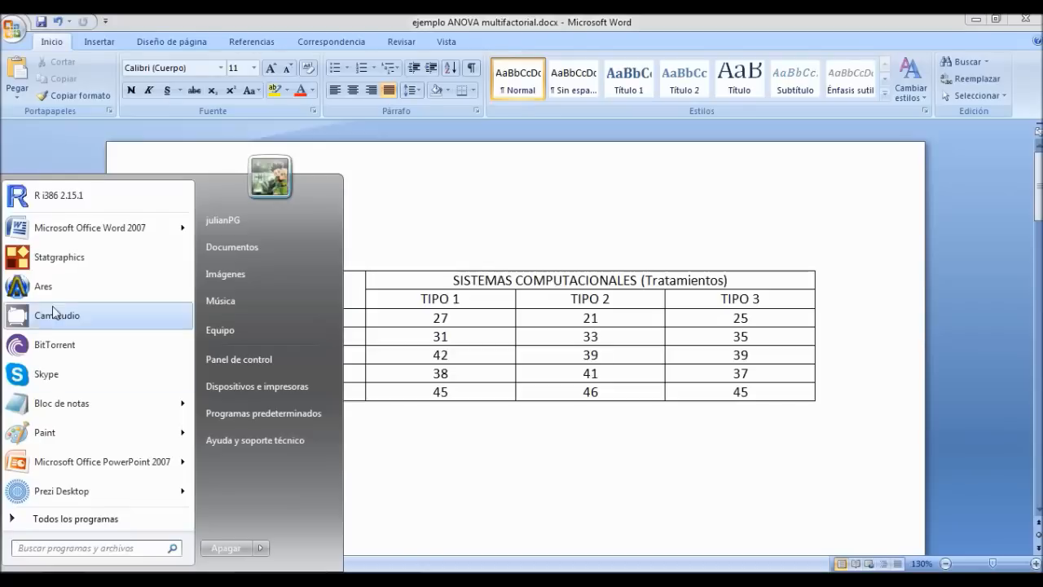
{"action": "left_click", "coordinate": [87, 261]}
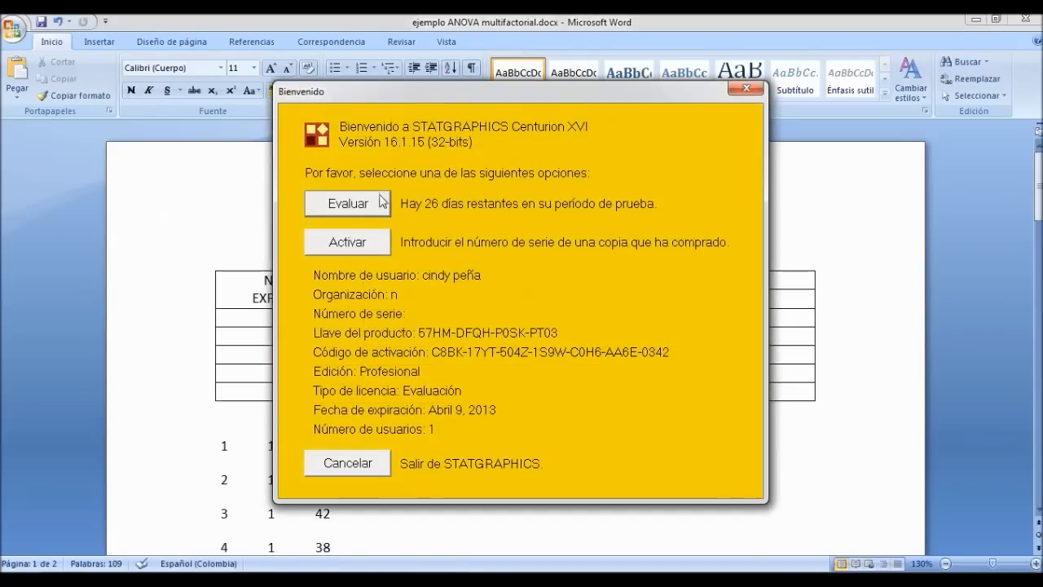
{"action": "left_click", "coordinate": [382, 202]}
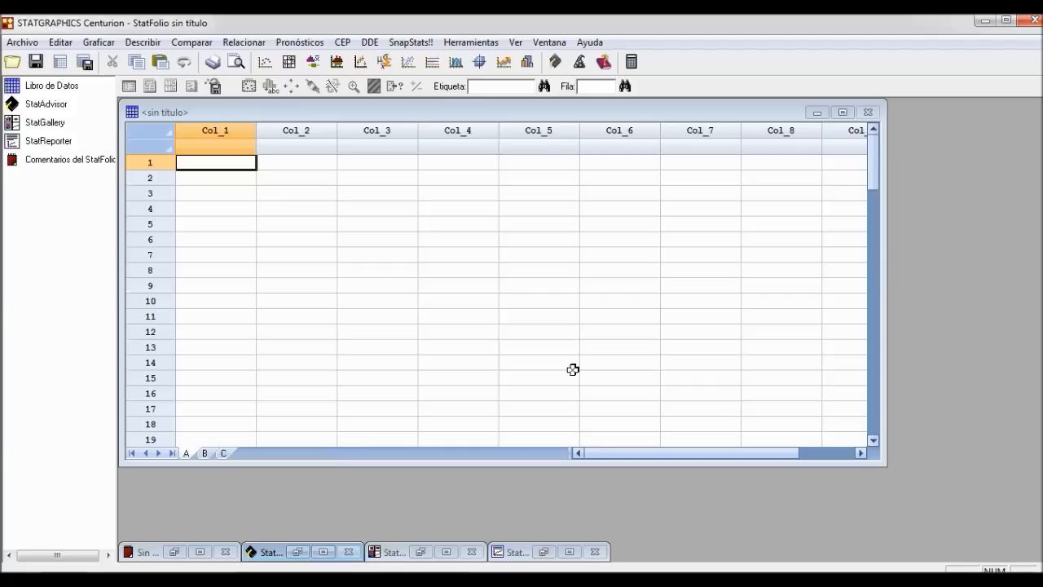
- Switch to Word and examine the table of computer system types by experience level and the three-column data list beneath it
{"action": "key", "text": "alt+Tab"}
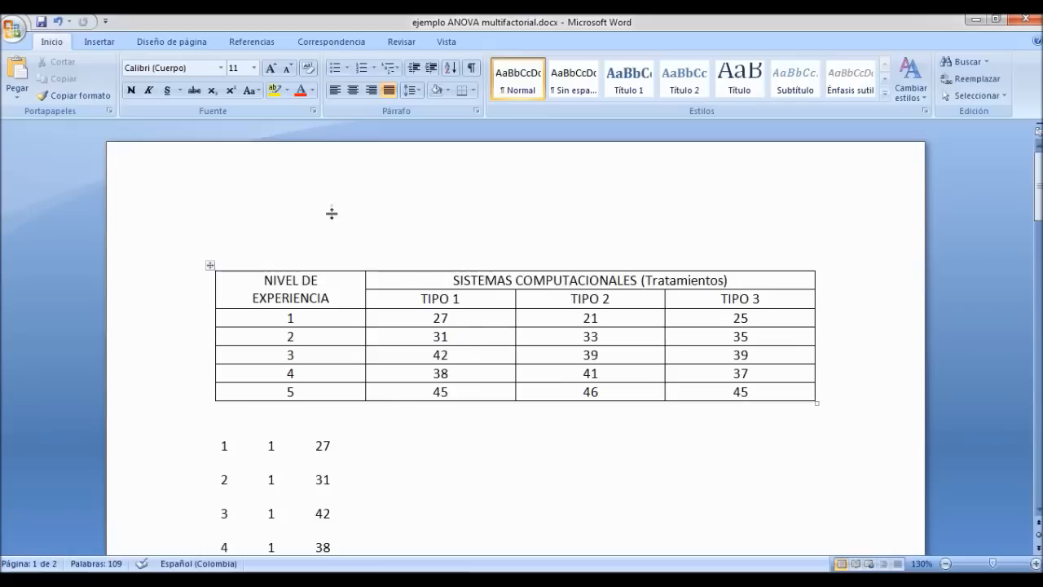
{"action": "left_click", "coordinate": [210, 266]}
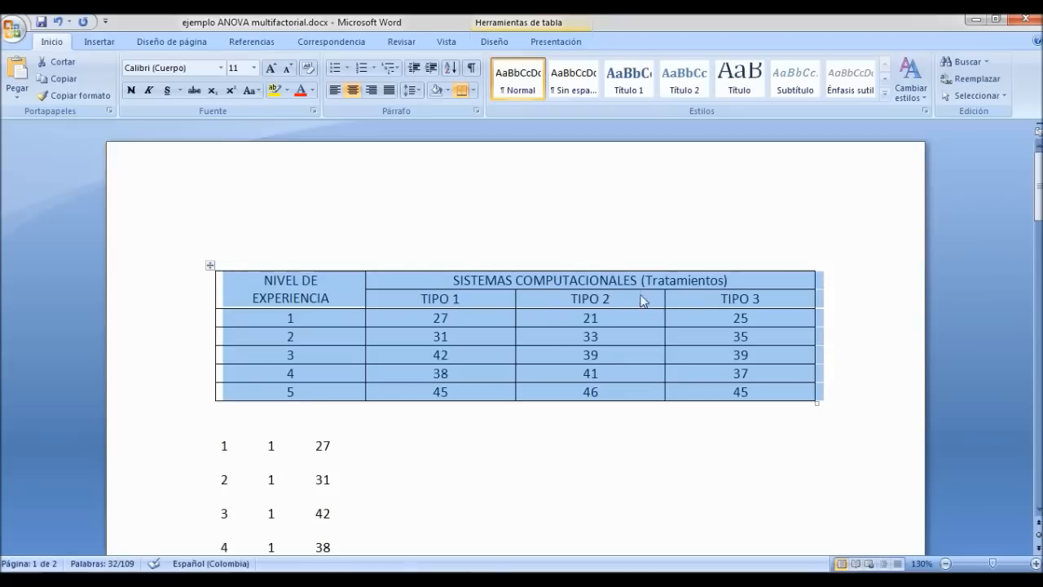
{"action": "left_click", "coordinate": [358, 282]}
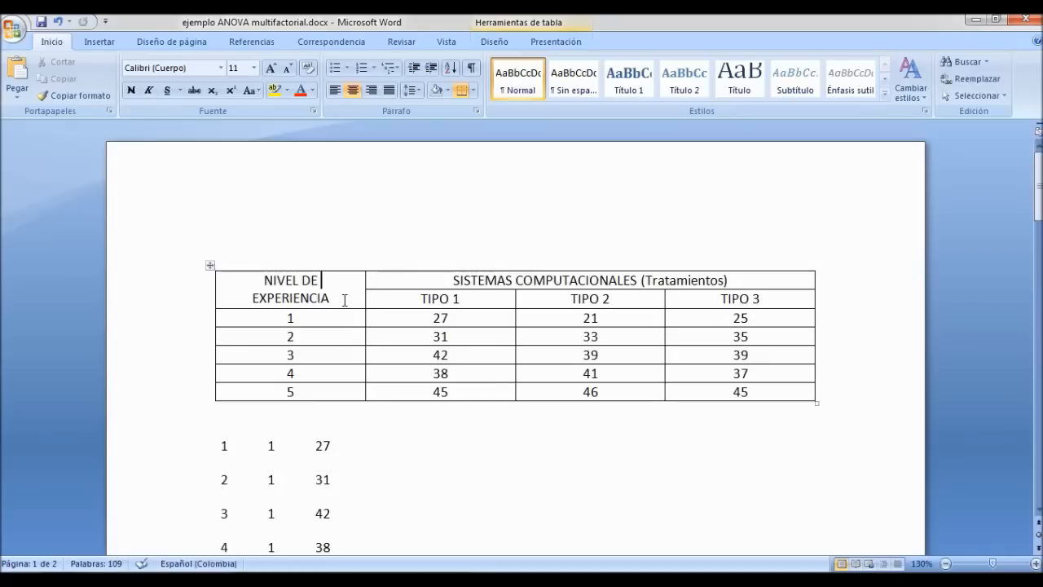
{"action": "left_click", "coordinate": [318, 336]}
{"action": "scroll", "coordinate": [472, 455], "scroll_direction": "down", "scroll_amount": 3}
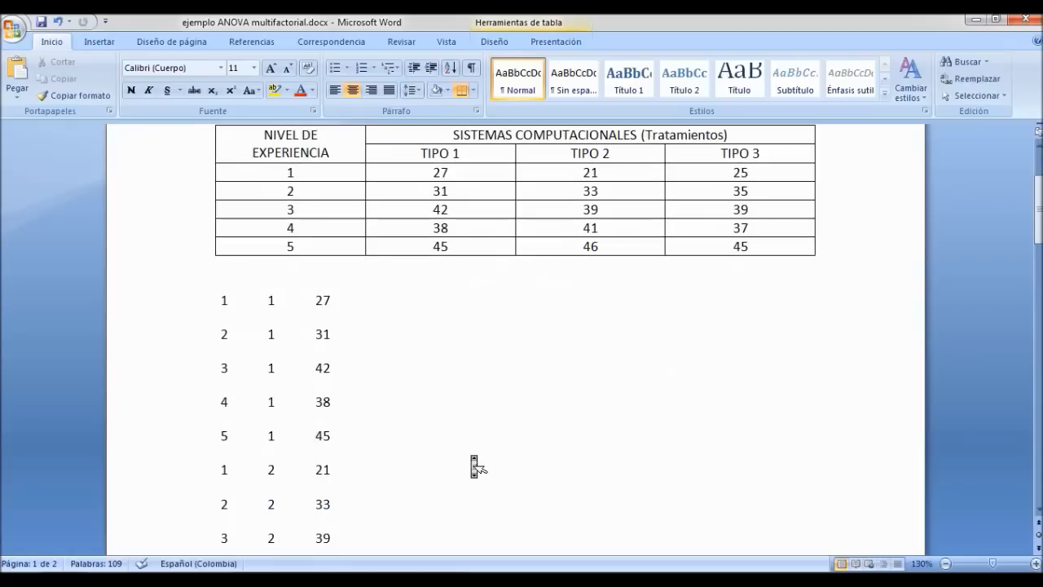
- Copy the three-column data list below the Word table into the Statgraphics datasheet, starting at row 1 of Col_1
{"action": "left_click_drag", "start_coordinate": [222, 300], "coordinate": [338, 461]}
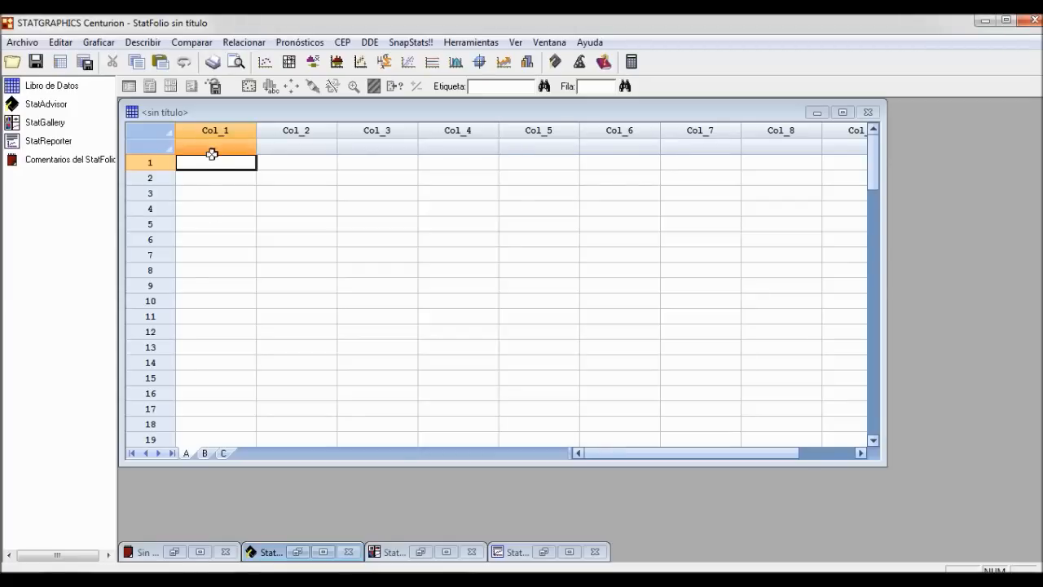
{"action": "key", "text": "ctrl+v"}
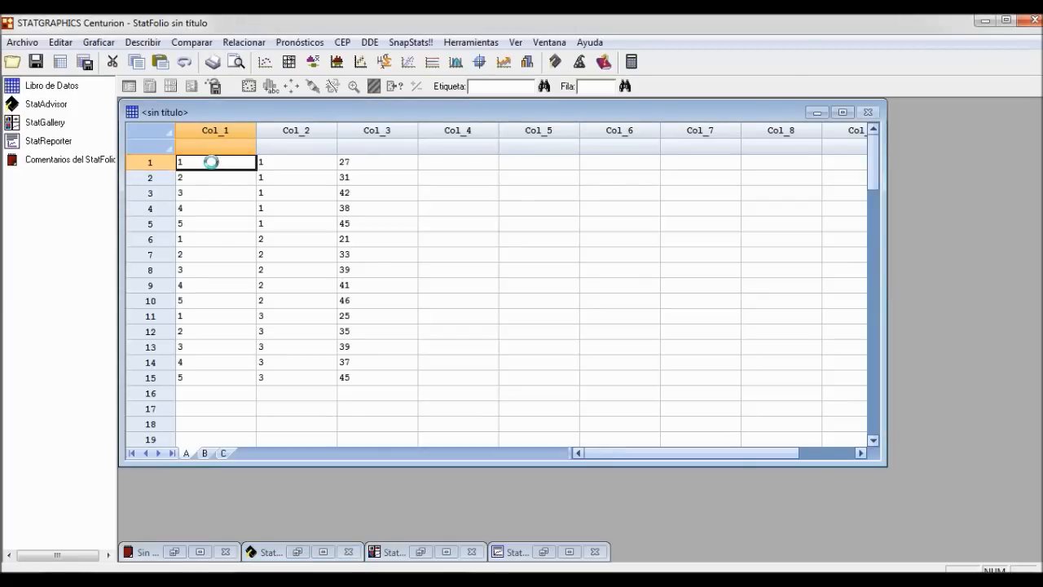
{"action": "left_click", "coordinate": [481, 302]}
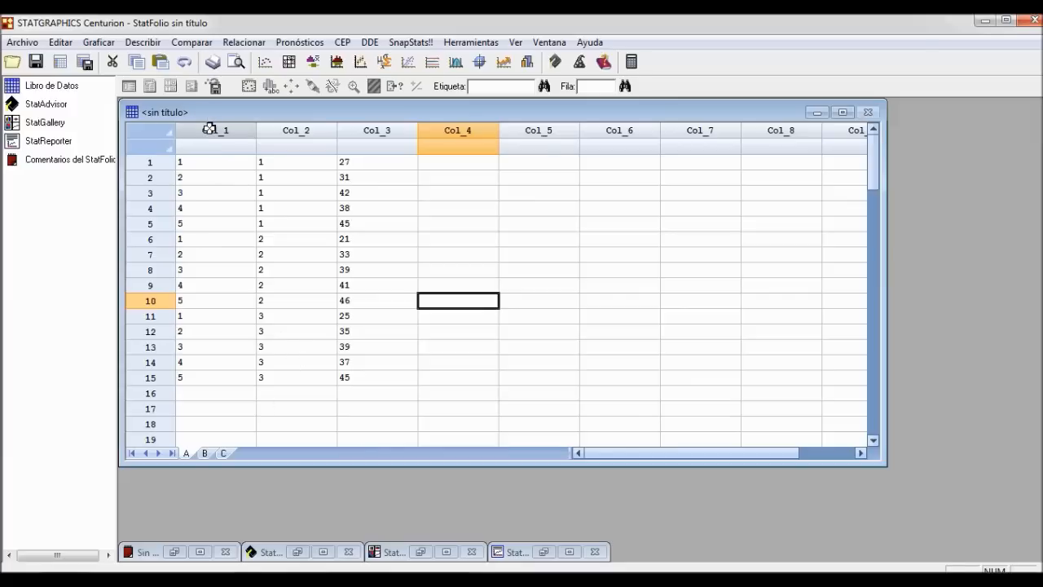
- Rename the first data column as NIVEL EXPERIENCIA, keeping its Numérico type
{"action": "left_click", "coordinate": [215, 131]}
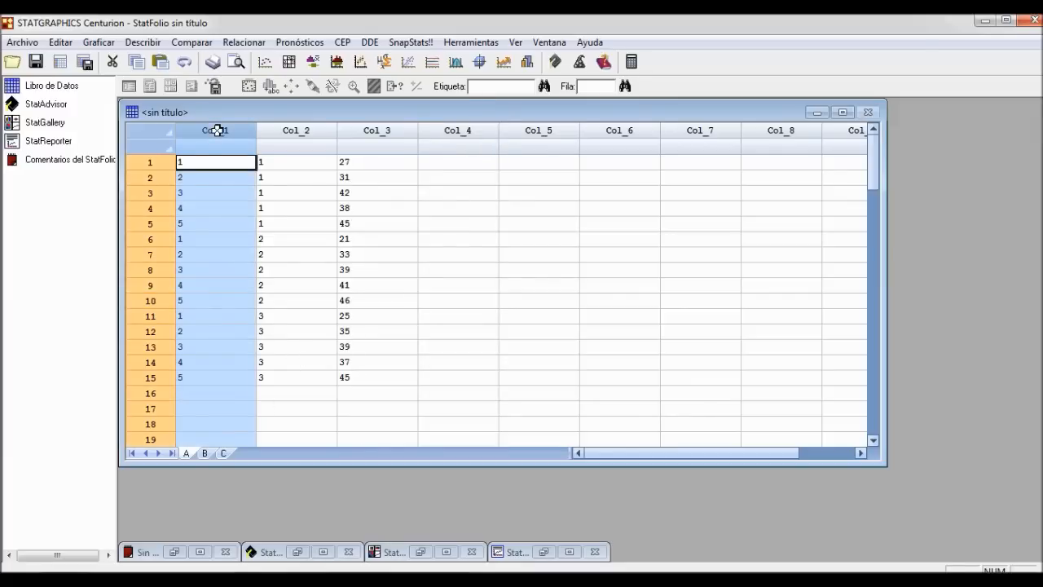
{"action": "double_click", "coordinate": [216, 130]}
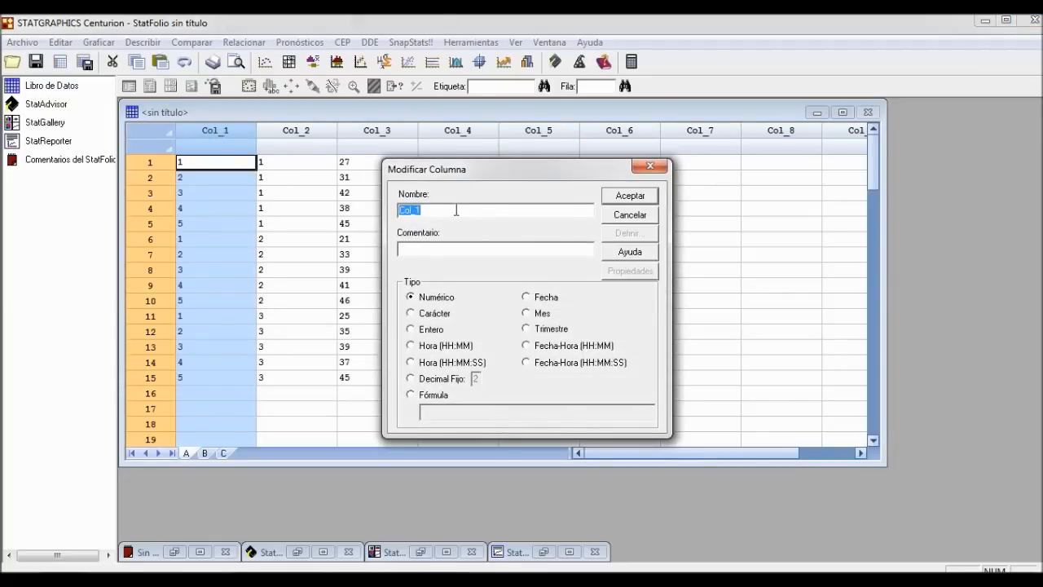
{"action": "type", "text": "NIVEL EXPERIENCIA"}
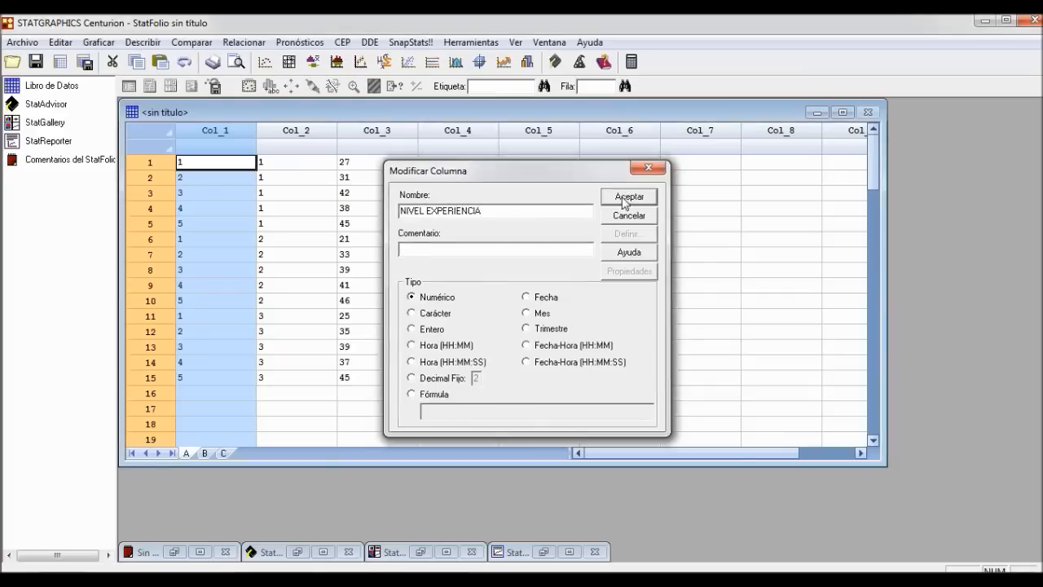
{"action": "left_click", "coordinate": [626, 195]}
- Rename the second data column as TIPO DE MAQUINA, keeping its Numérico type
{"action": "double_click", "coordinate": [293, 143]}
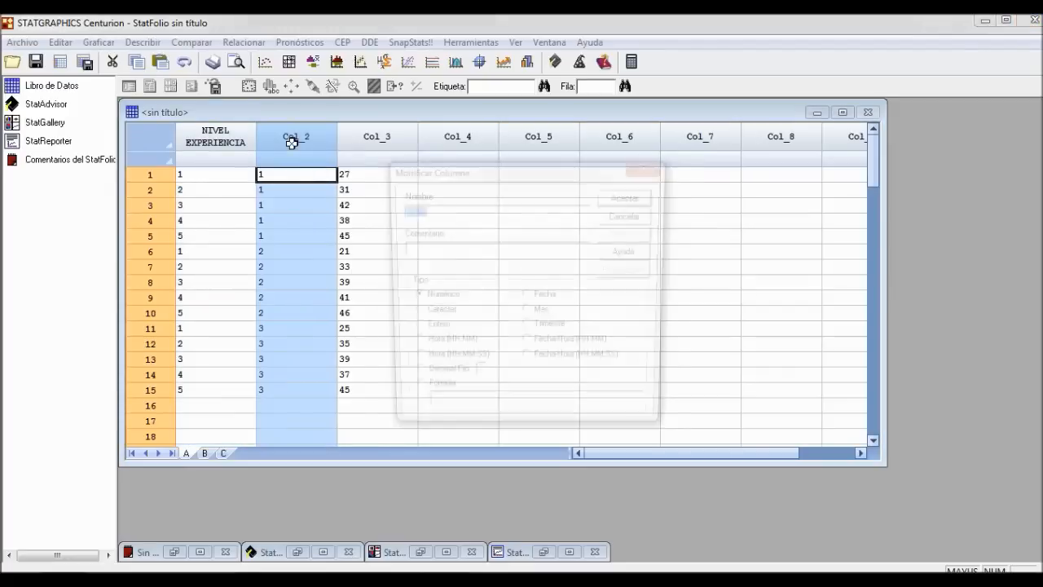
{"action": "type", "text": "TIPO"}
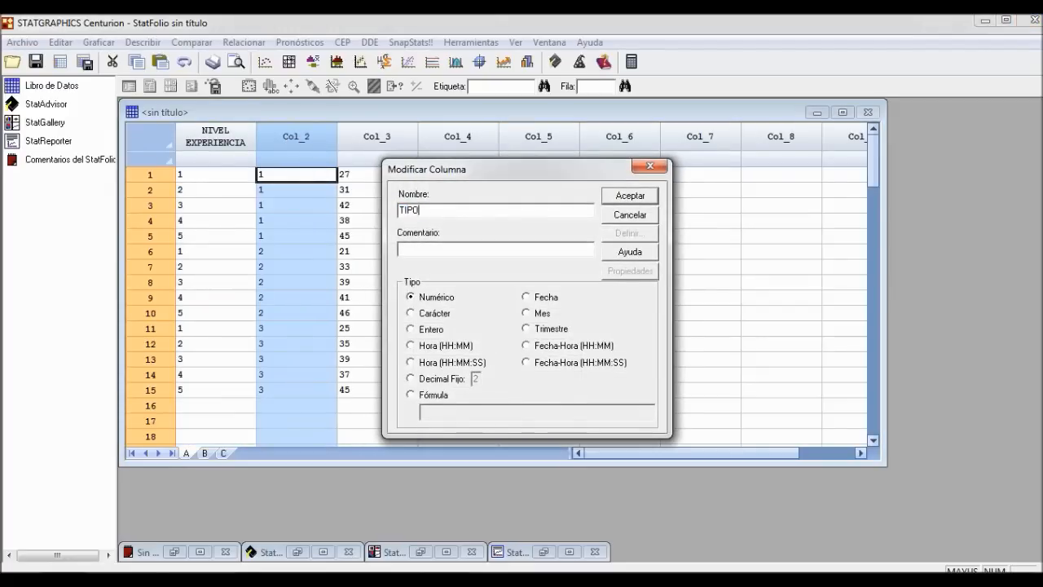
{"action": "type", "text": " DE MAQUINA"}
{"action": "left_click", "coordinate": [629, 195]}
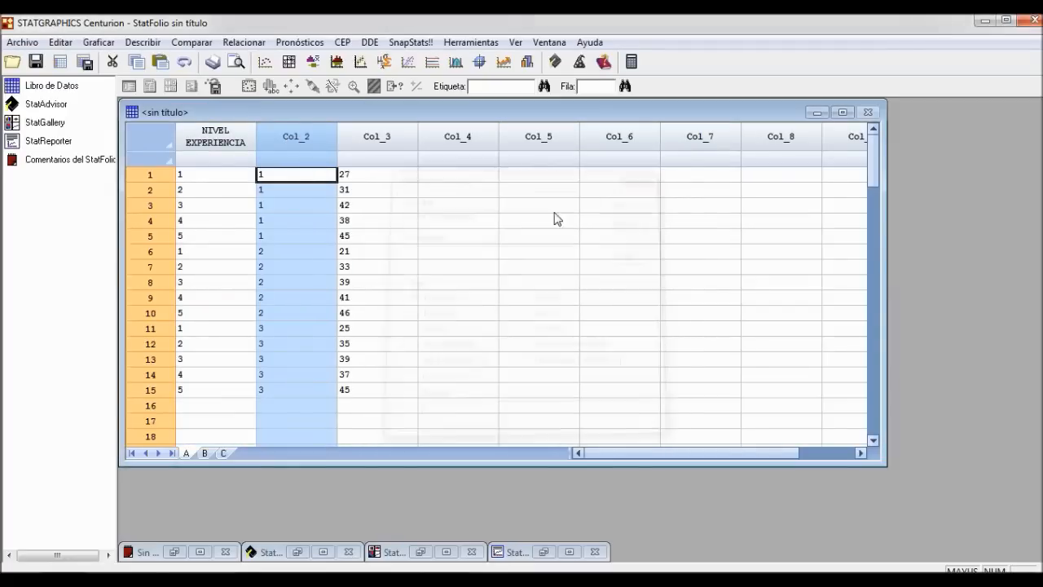
- Rename the third data column as PRODUCTIVIDAD, keeping its Numérico type
{"action": "left_click", "coordinate": [368, 142]}
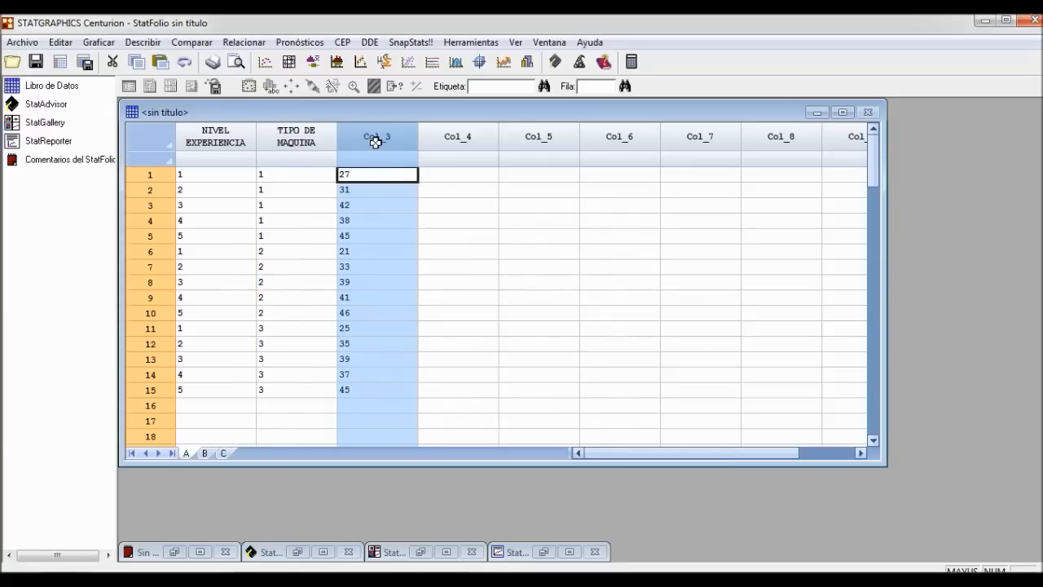
{"action": "left_click", "coordinate": [429, 220]}
{"action": "left_click", "coordinate": [378, 137]}
{"action": "double_click", "coordinate": [378, 137]}
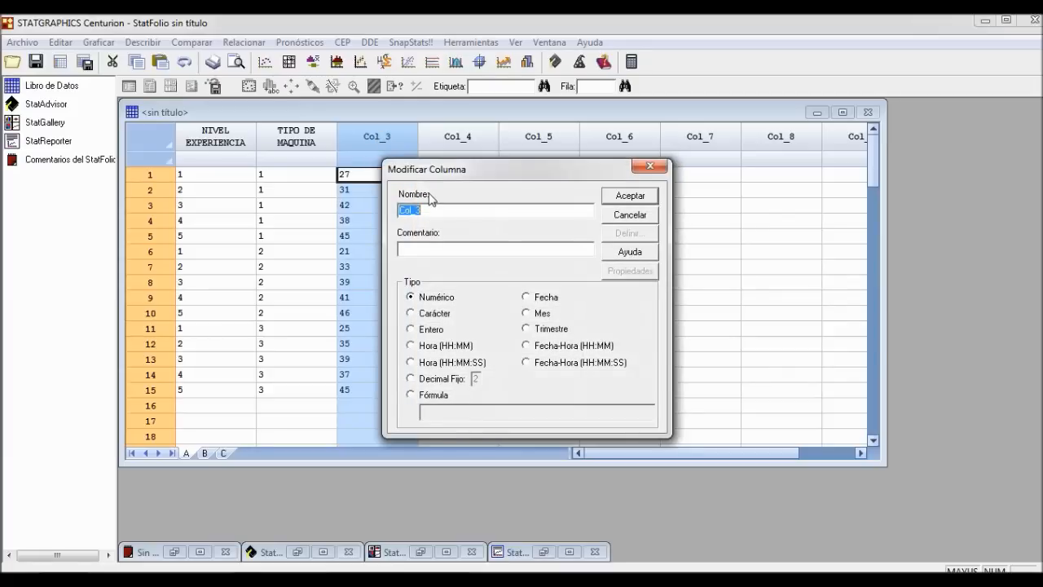
{"action": "type", "text": "PRODUCTIVIDAD"}
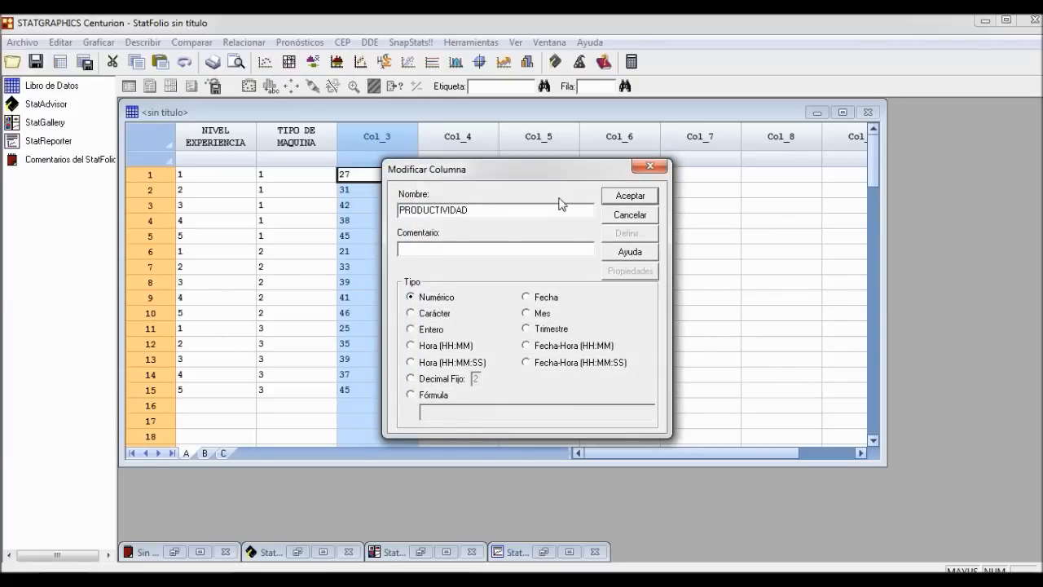
{"action": "left_click", "coordinate": [619, 202]}
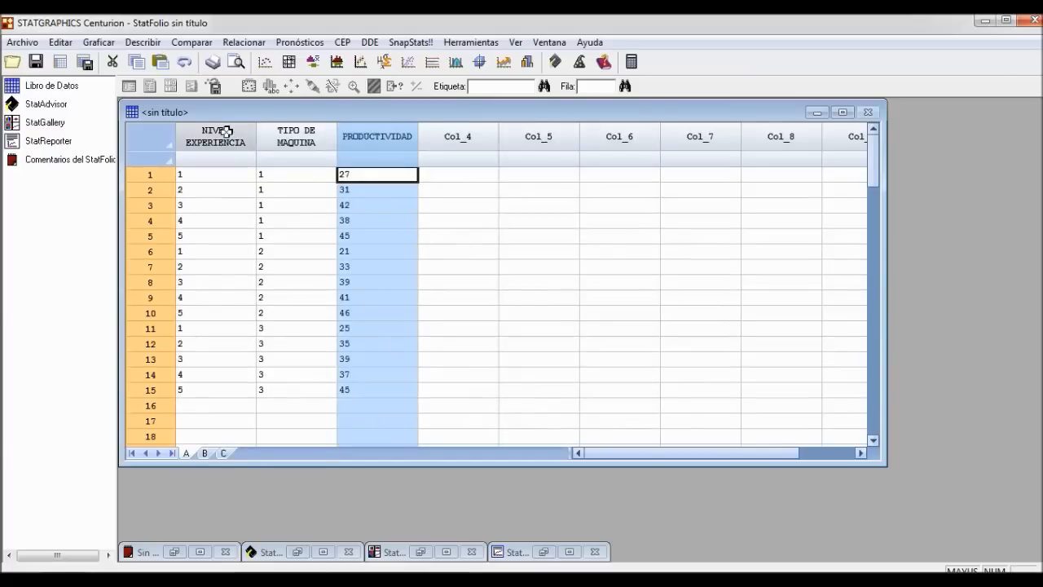
- Switch to Word and review the source table of computer system types by experience level
{"action": "left_click", "coordinate": [210, 177]}
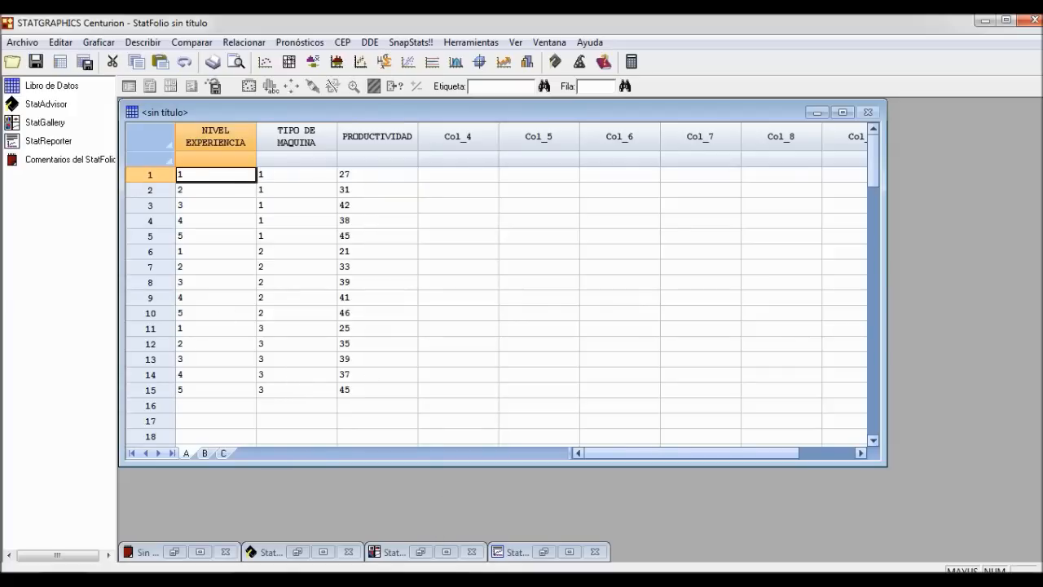
{"action": "key", "text": "alt+Tab"}
{"action": "left_click", "coordinate": [435, 426]}
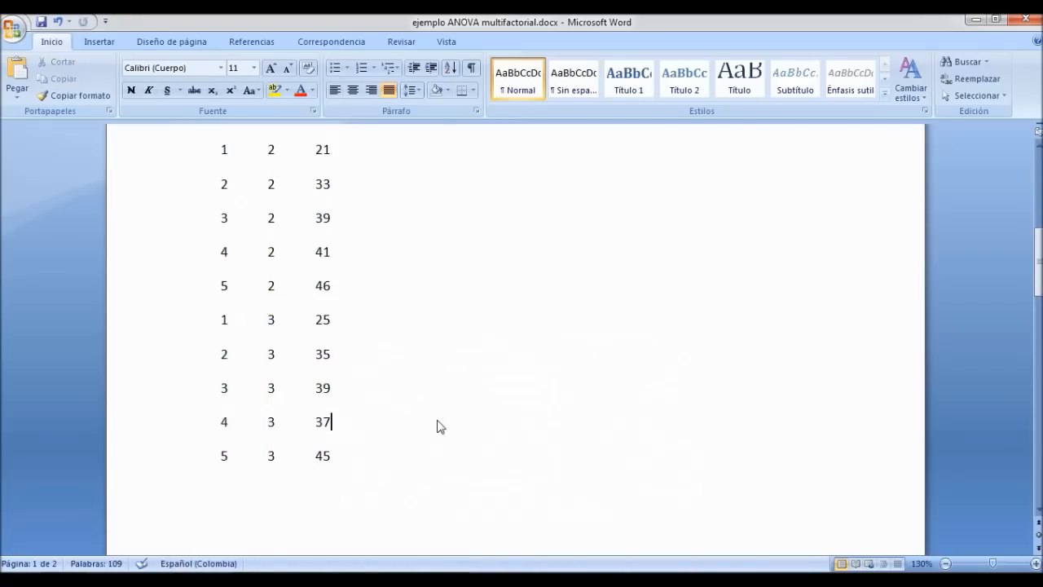
{"action": "scroll", "coordinate": [440, 430], "scroll_direction": "up", "scroll_amount": 8}
{"action": "scroll", "coordinate": [440, 431], "scroll_direction": "up", "scroll_amount": 2}
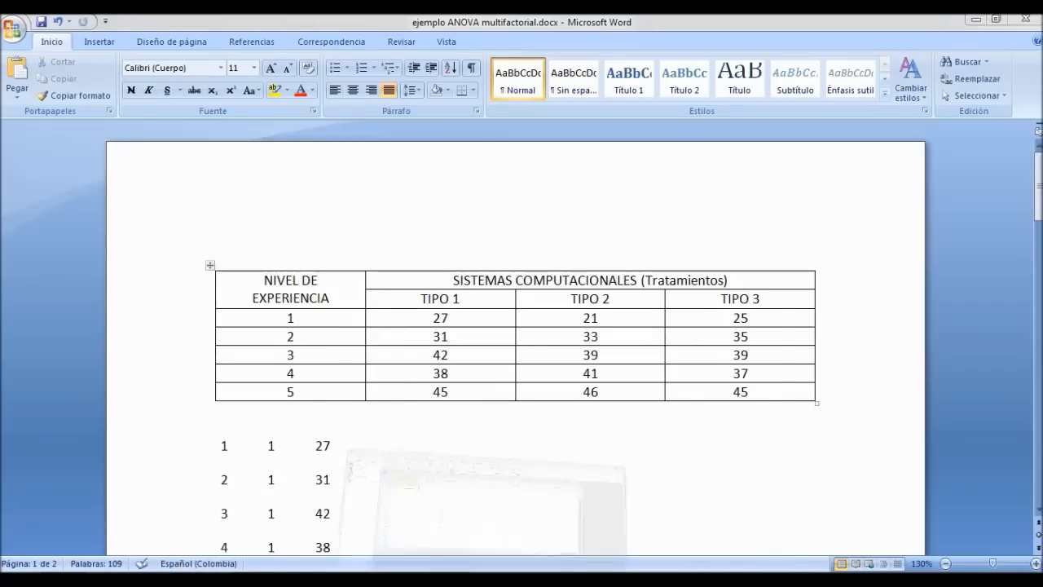
- Return to Statgraphics and check the experience level, machine type and productivity entries in rows 1–5, 6–10 and 11–15
{"action": "key", "text": "alt+Tab"}
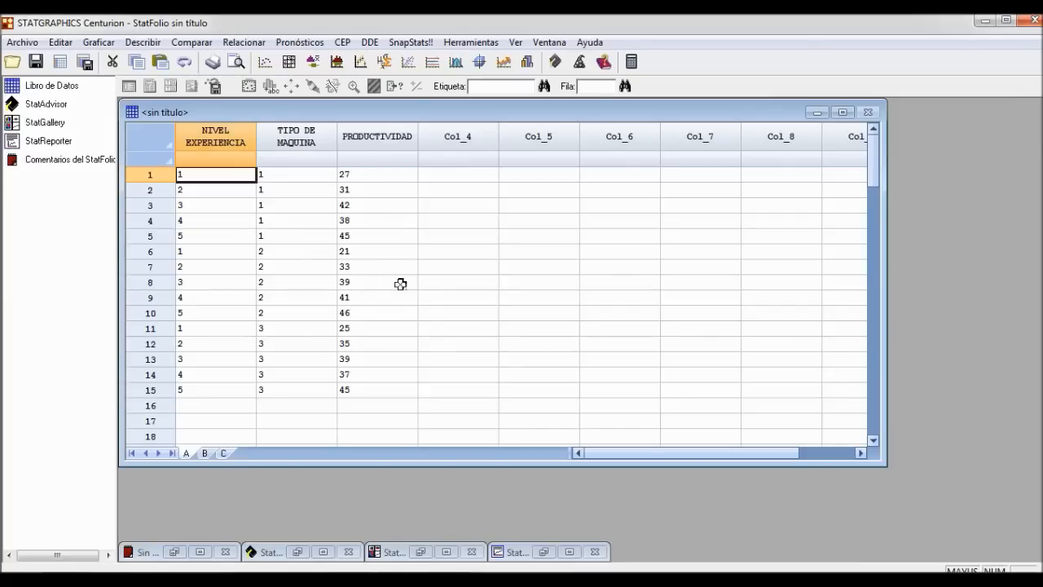
{"action": "left_click", "coordinate": [449, 332]}
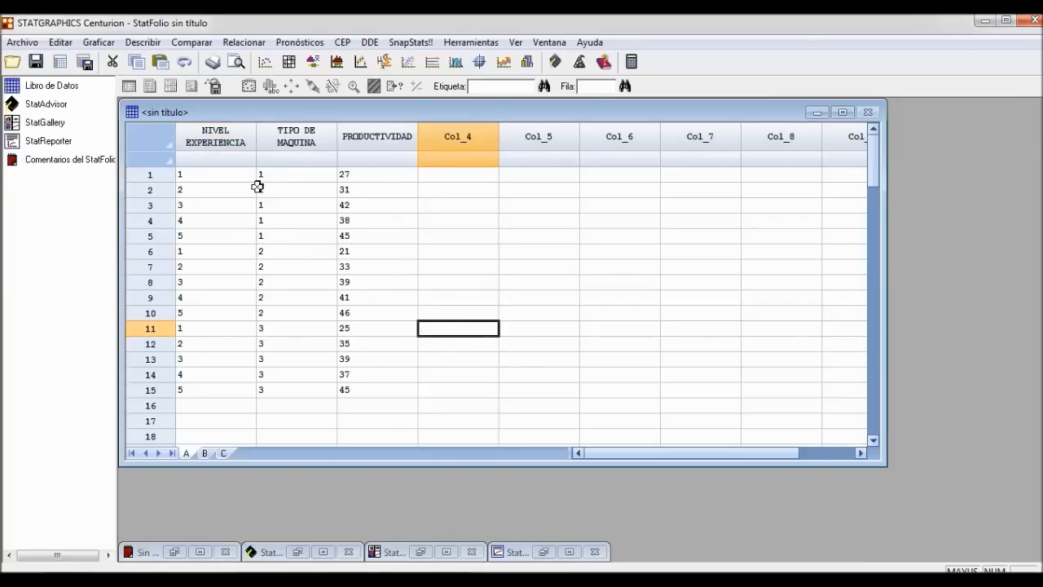
{"action": "left_click_drag", "start_coordinate": [374, 175], "coordinate": [376, 231]}
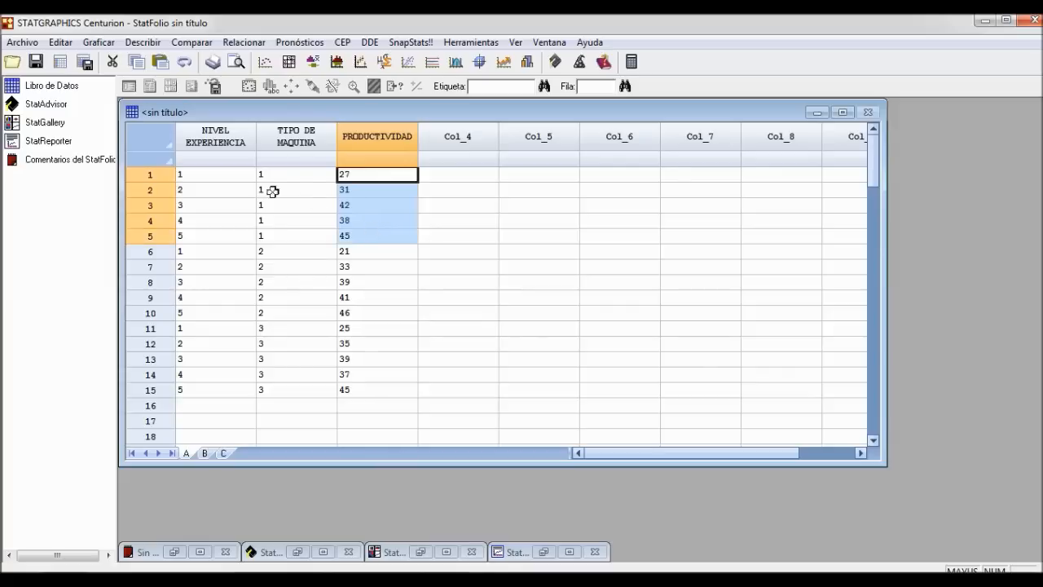
{"action": "left_click_drag", "start_coordinate": [275, 173], "coordinate": [279, 231]}
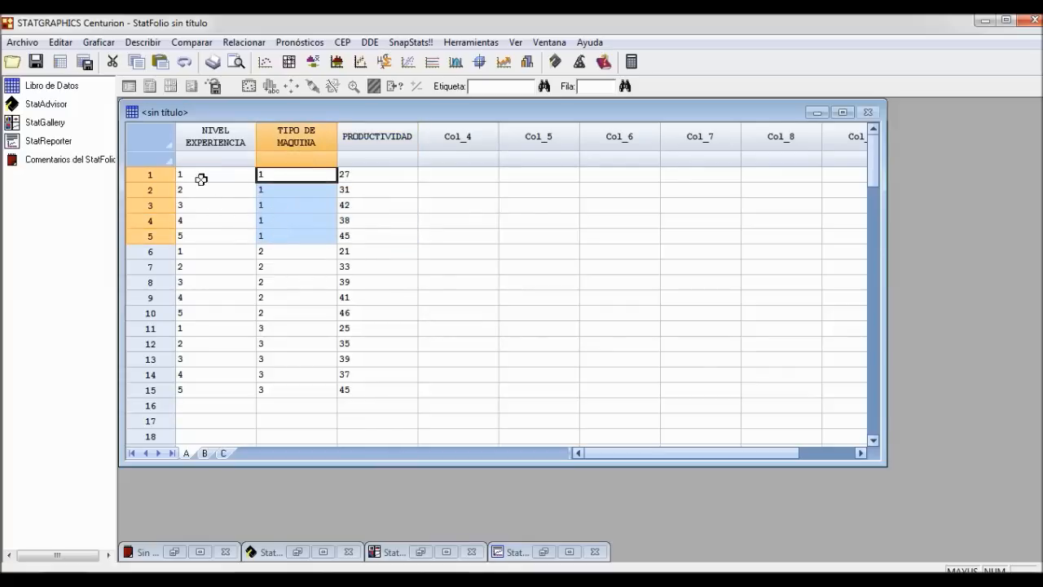
{"action": "left_click_drag", "start_coordinate": [199, 175], "coordinate": [208, 230]}
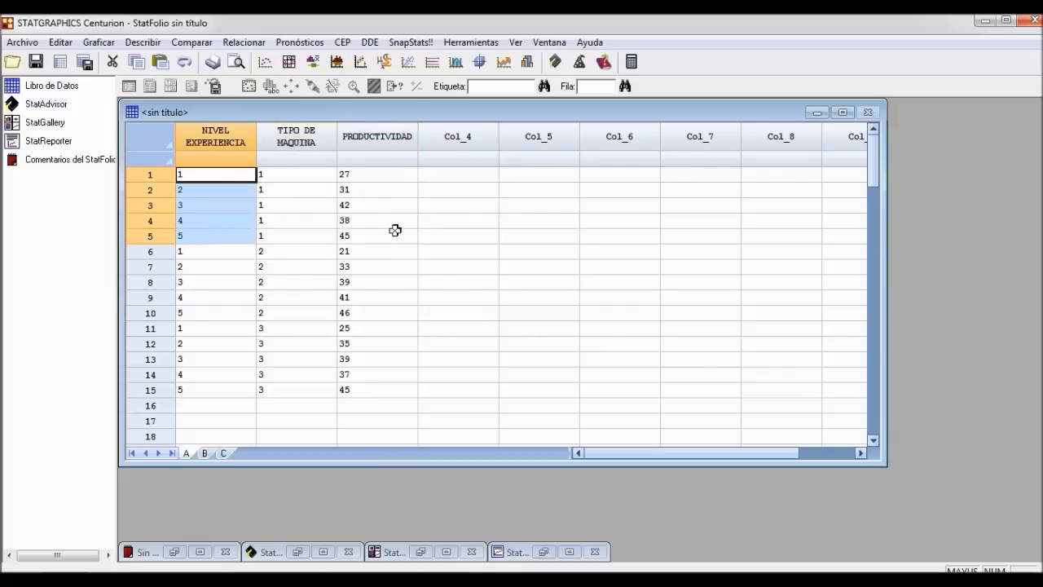
{"action": "left_click", "coordinate": [185, 253]}
{"action": "left_click_drag", "start_coordinate": [263, 259], "coordinate": [345, 310]}
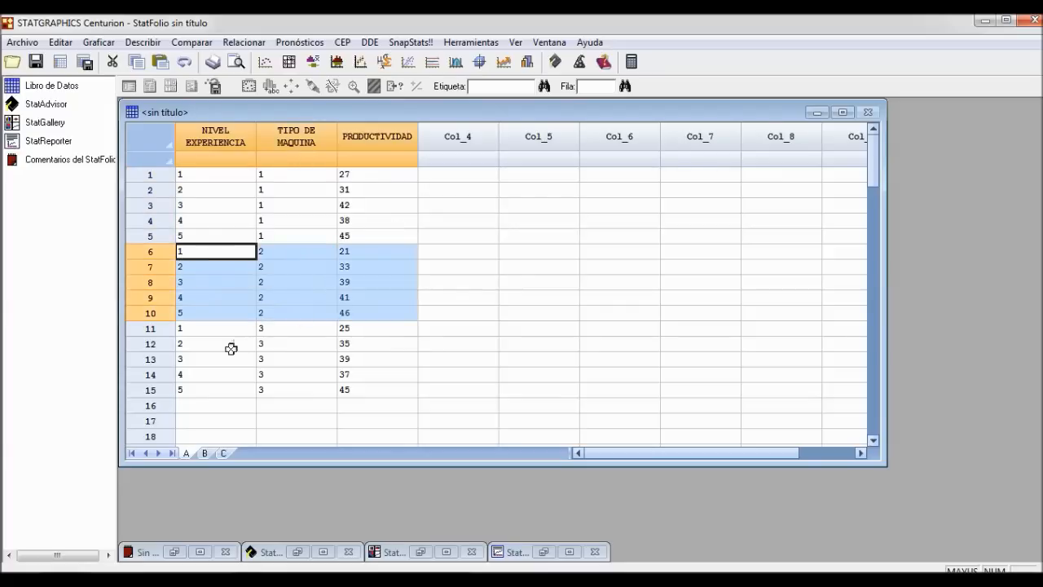
{"action": "left_click_drag", "start_coordinate": [210, 332], "coordinate": [364, 385]}
{"action": "left_click", "coordinate": [504, 374]}
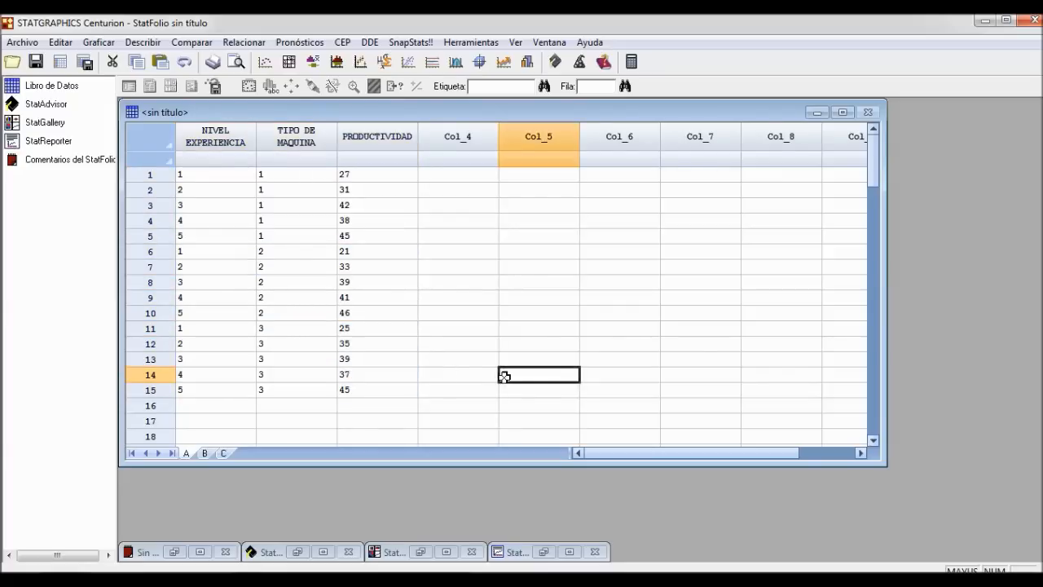
- Start an ANOVA Multifactorial analysis with PRODUCTIVIDAD as the dependent variable
{"action": "left_click", "coordinate": [191, 42]}
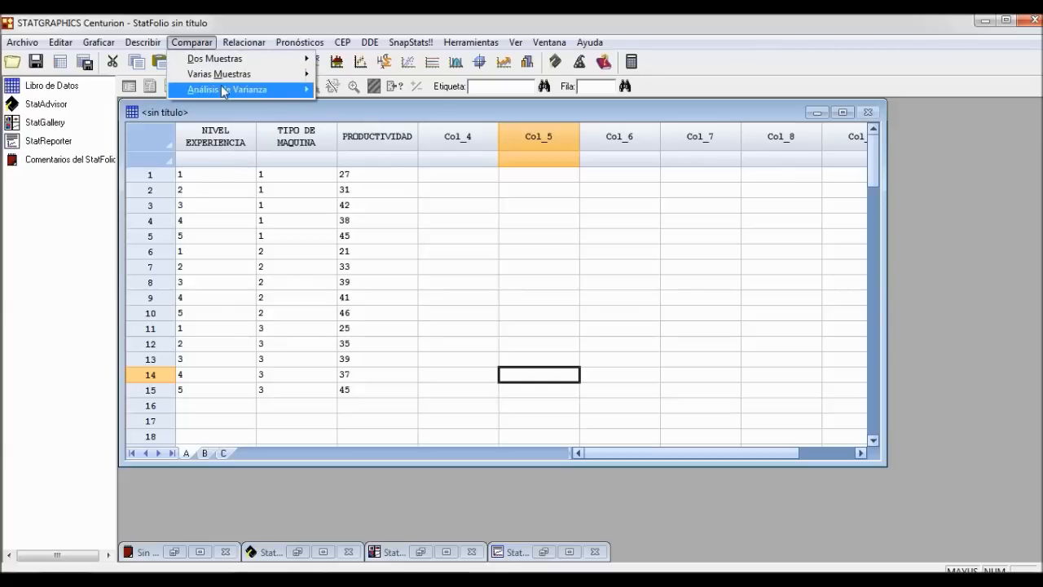
{"action": "mouse_move", "coordinate": [224, 91]}
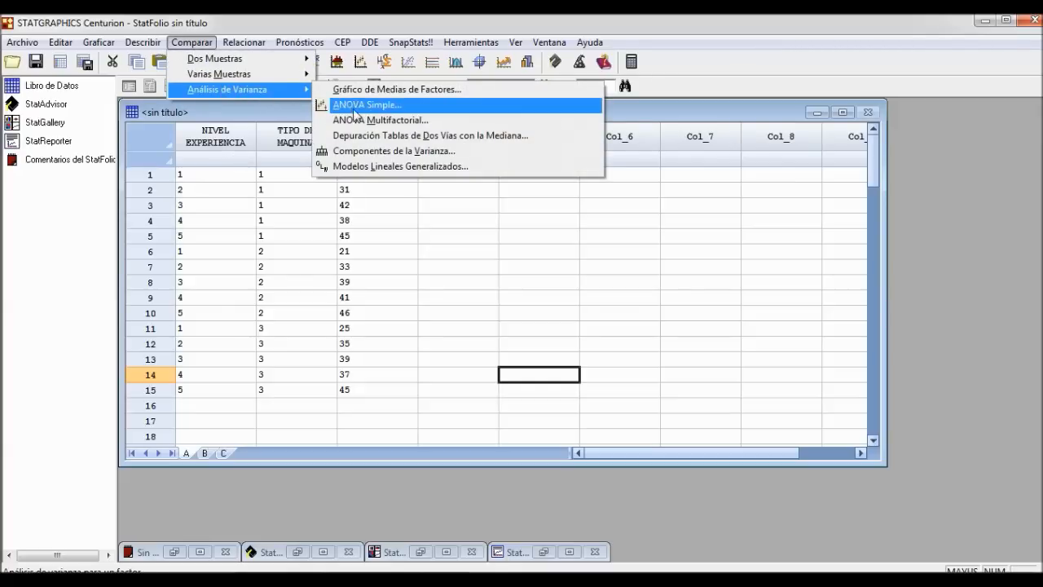
{"action": "left_click", "coordinate": [448, 128]}
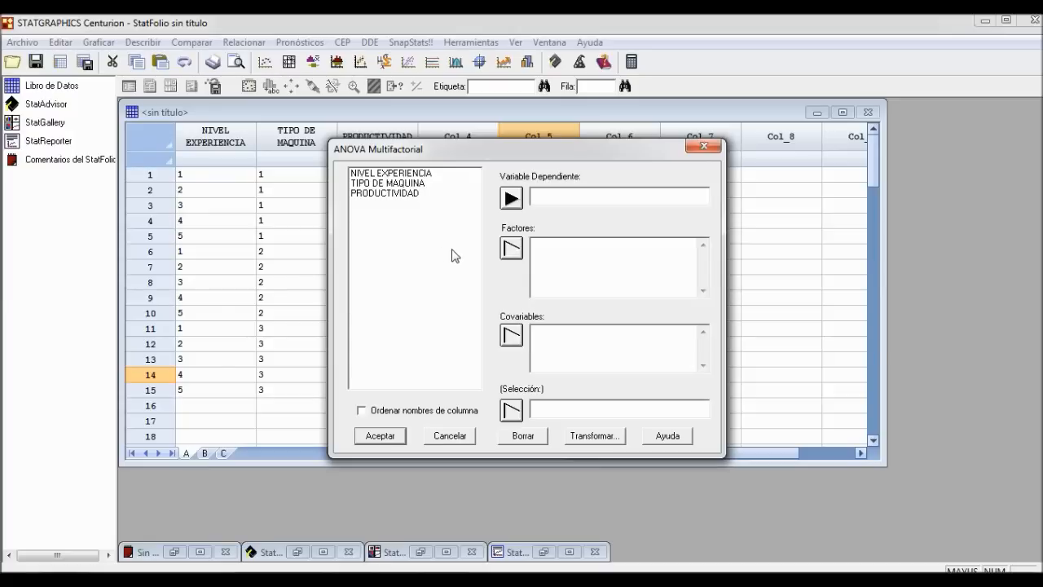
{"action": "left_click", "coordinate": [395, 195]}
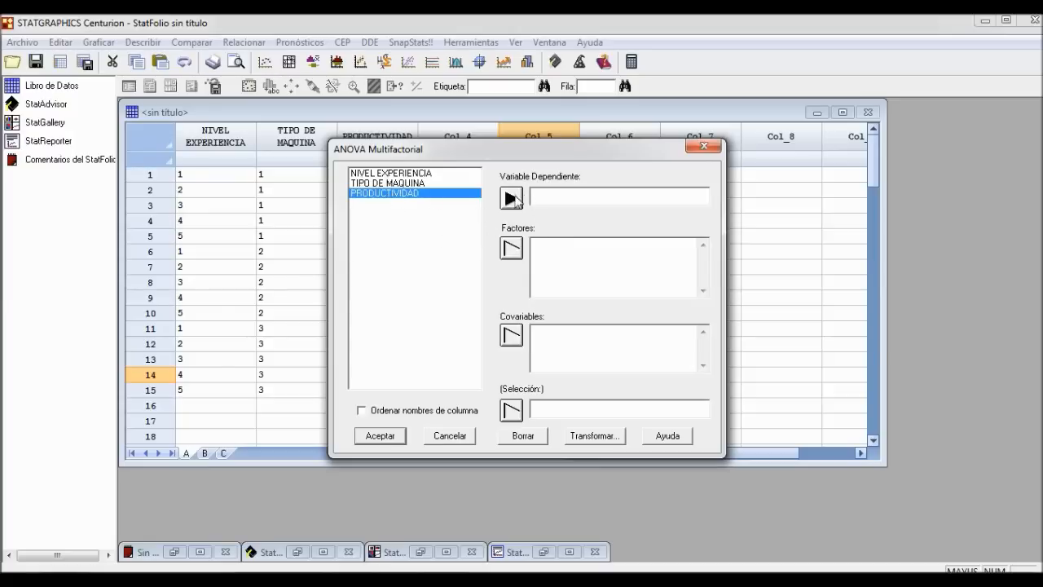
{"action": "left_click", "coordinate": [513, 199]}
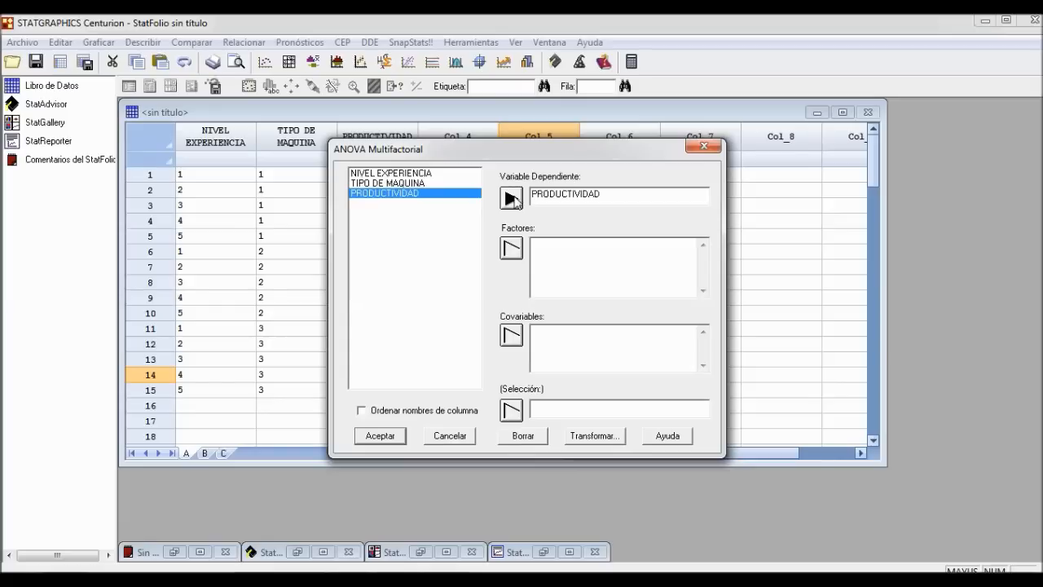
- Add TIPO DE MAQUINA and NIVEL EXPERIENCIA as the factors of the multifactor ANOVA and accept the variable selection
{"action": "left_click", "coordinate": [549, 264]}
{"action": "left_click", "coordinate": [393, 183]}
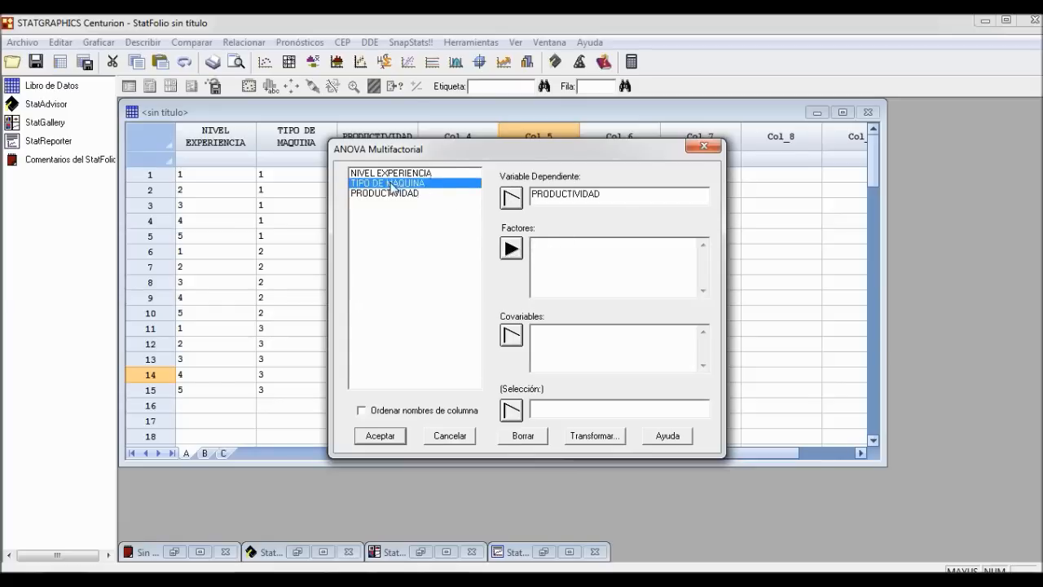
{"action": "left_click", "coordinate": [511, 253]}
{"action": "left_click", "coordinate": [398, 174]}
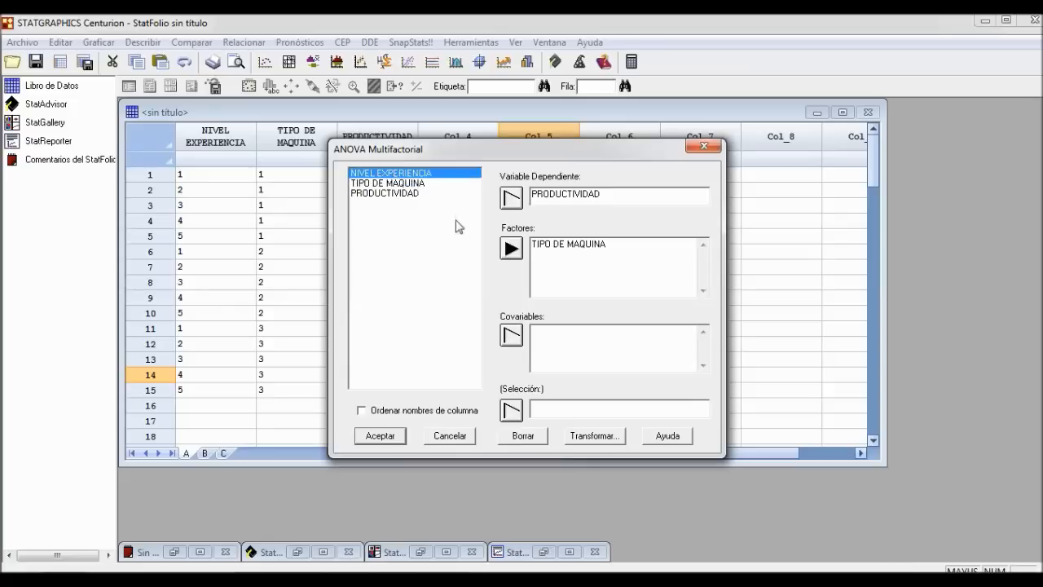
{"action": "left_click", "coordinate": [511, 251]}
{"action": "left_click", "coordinate": [396, 438]}
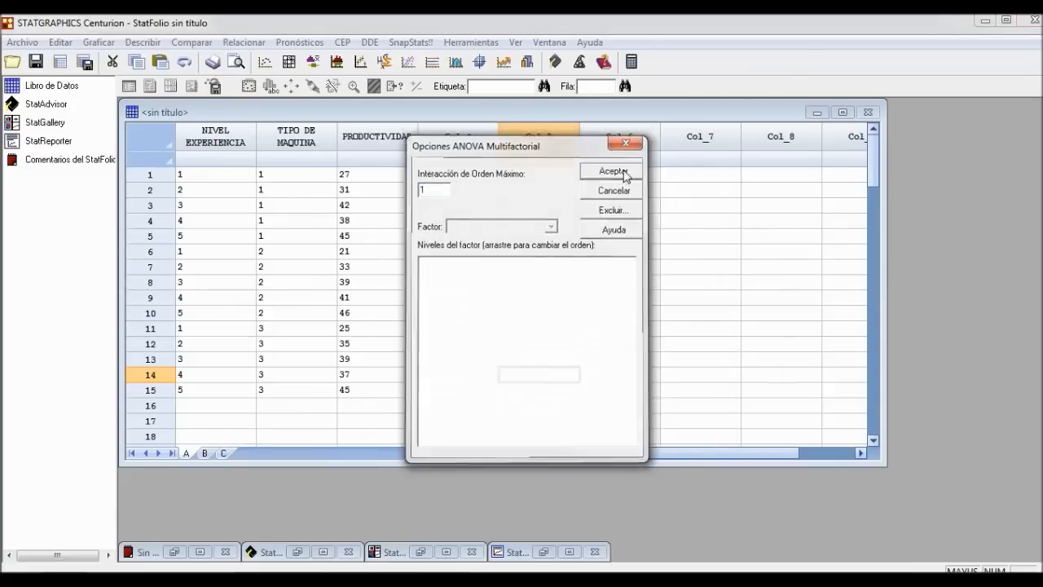
- Run the analysis with maximum interaction order 1, outputting Resumen del Análisis, Tabla ANOVA and Tabla de Medias, without Gráfico de Dispersión or ANOVA Gráfico
{"action": "left_click", "coordinate": [624, 175]}
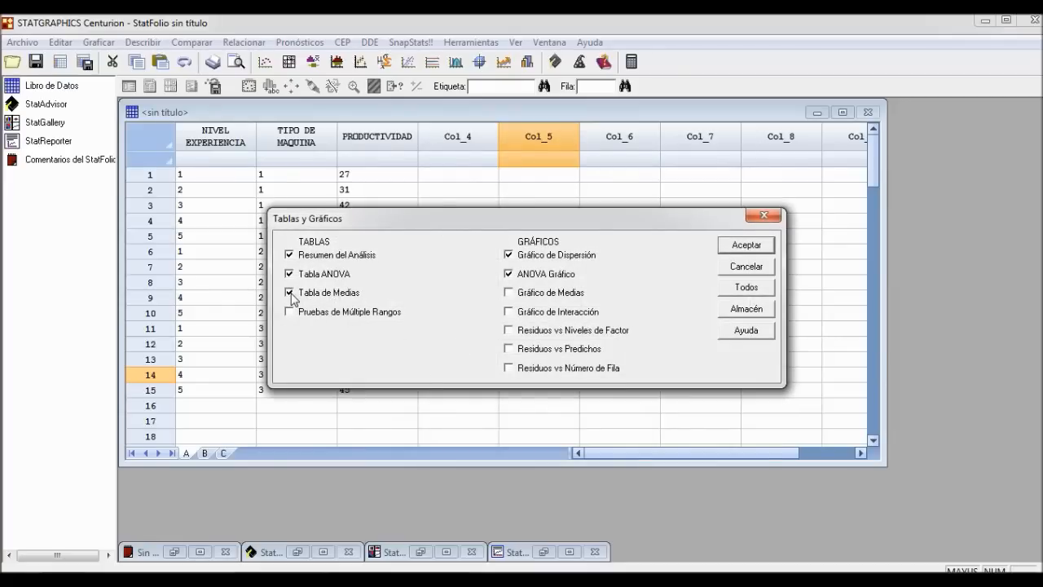
{"action": "left_click", "coordinate": [509, 274]}
{"action": "left_click", "coordinate": [509, 255]}
{"action": "left_click", "coordinate": [760, 248]}
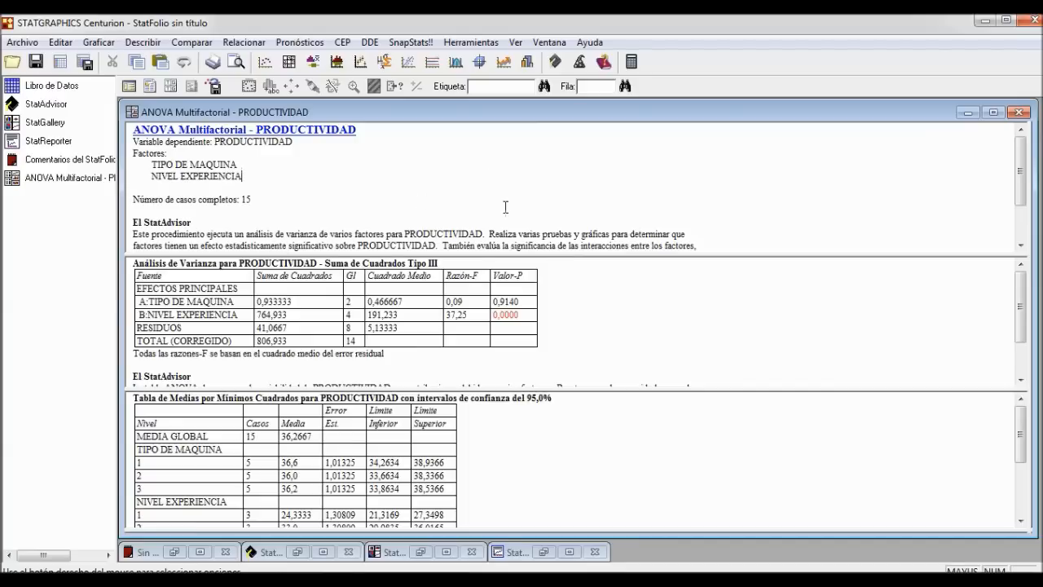
- Enlarge the ANOVA table pane and examine the F-ratios and P-values for TIPO DE MAQUINA and NIVEL EXPERIENCIA
{"action": "double_click", "coordinate": [611, 305]}
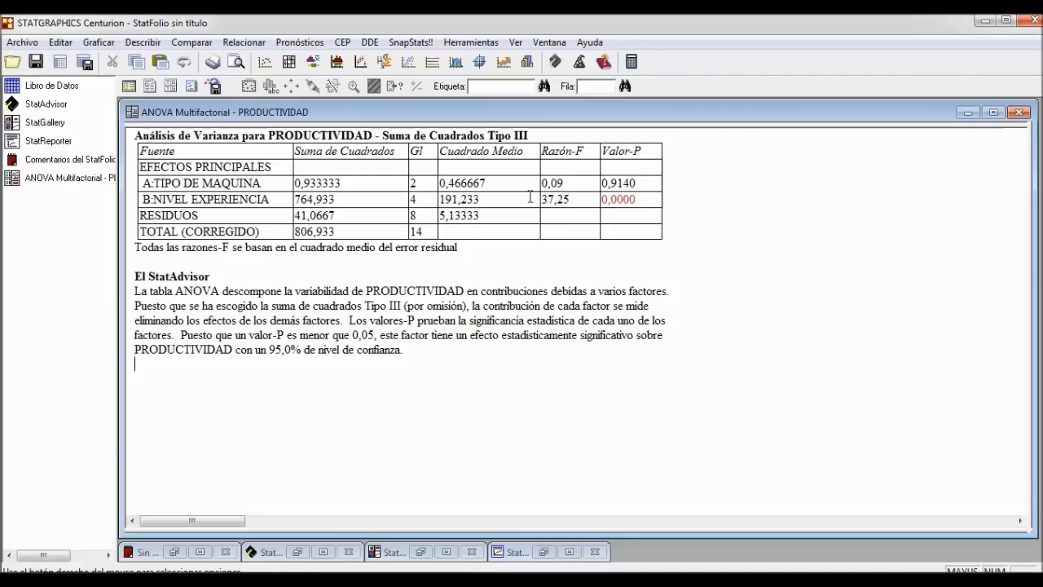
{"action": "left_click", "coordinate": [577, 184]}
{"action": "left_click_drag", "start_coordinate": [568, 184], "coordinate": [541, 184]}
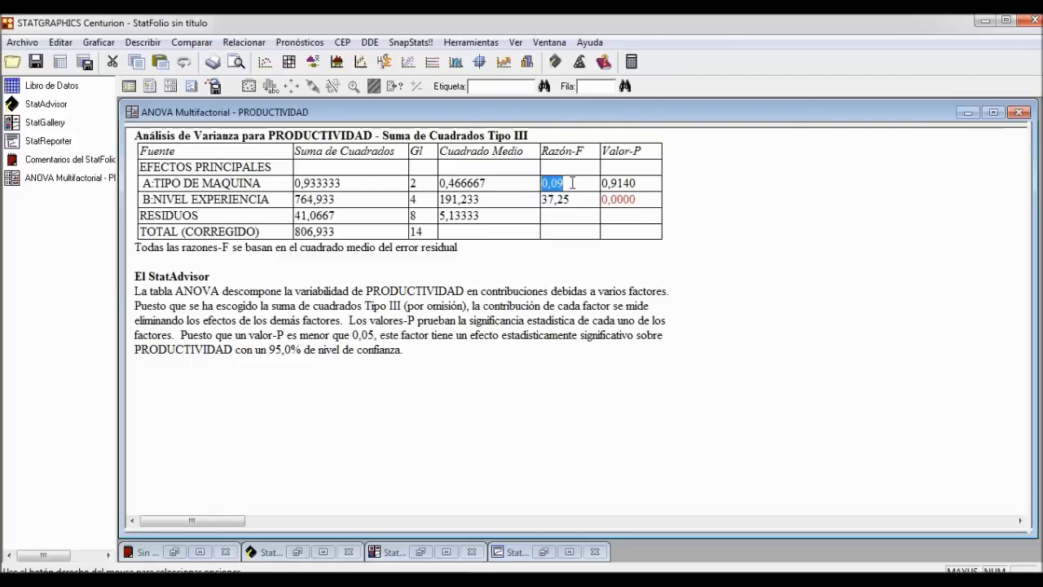
{"action": "left_click", "coordinate": [642, 185]}
{"action": "left_click_drag", "start_coordinate": [642, 184], "coordinate": [611, 185]}
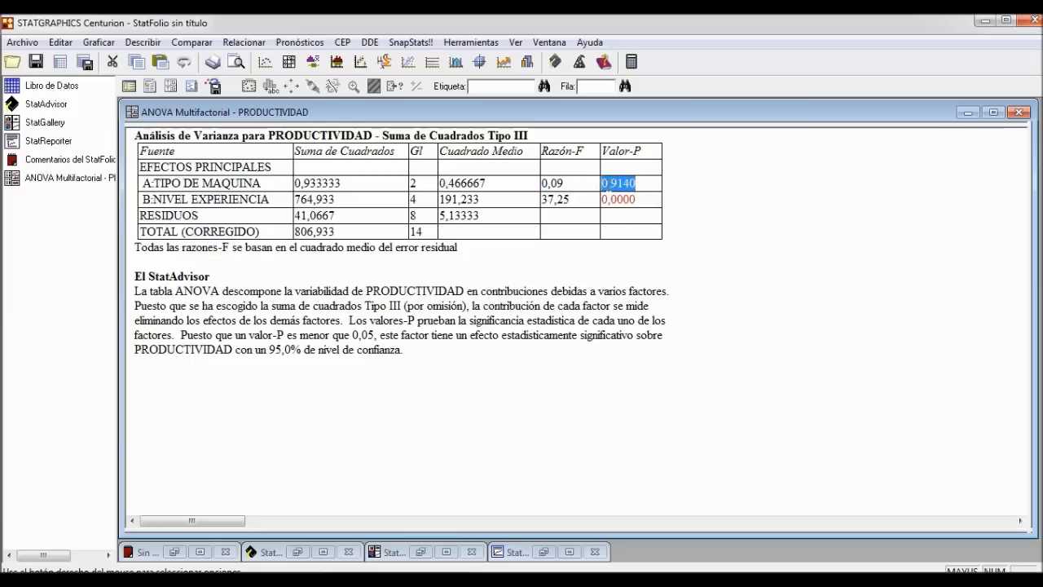
{"action": "left_click", "coordinate": [574, 181]}
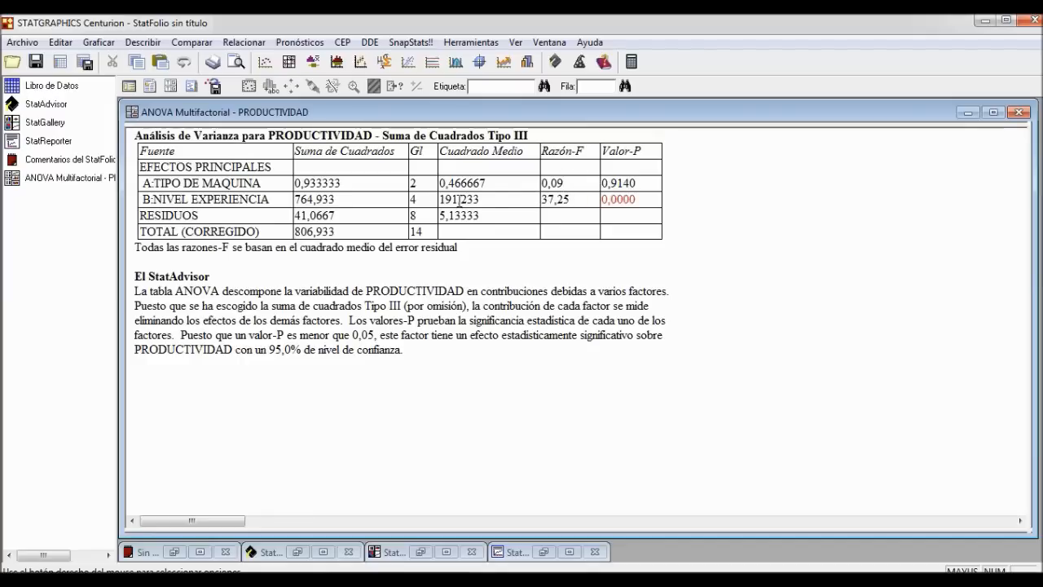
{"action": "left_click_drag", "start_coordinate": [573, 202], "coordinate": [543, 205]}
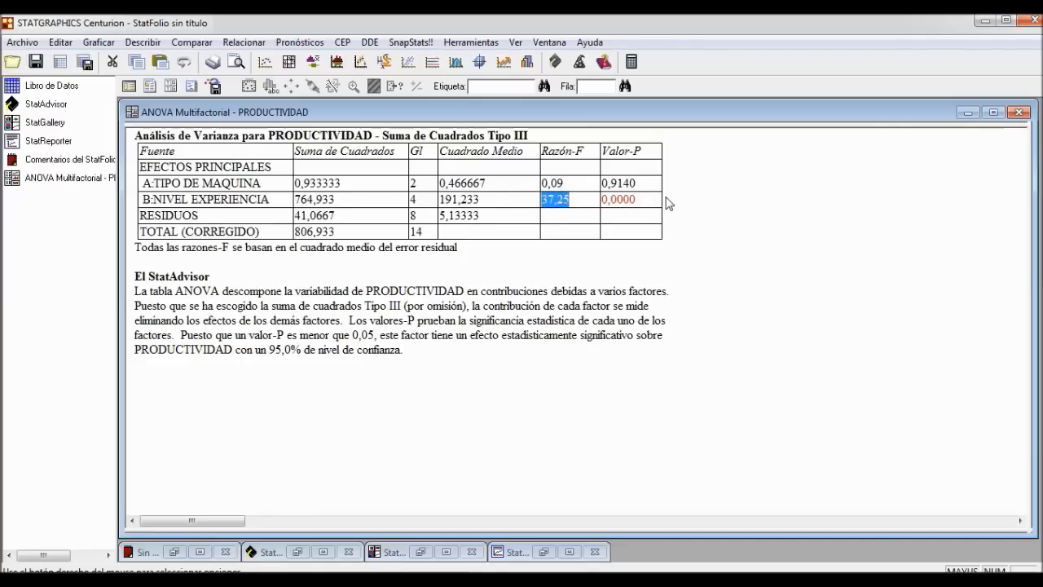
{"action": "left_click", "coordinate": [582, 200]}
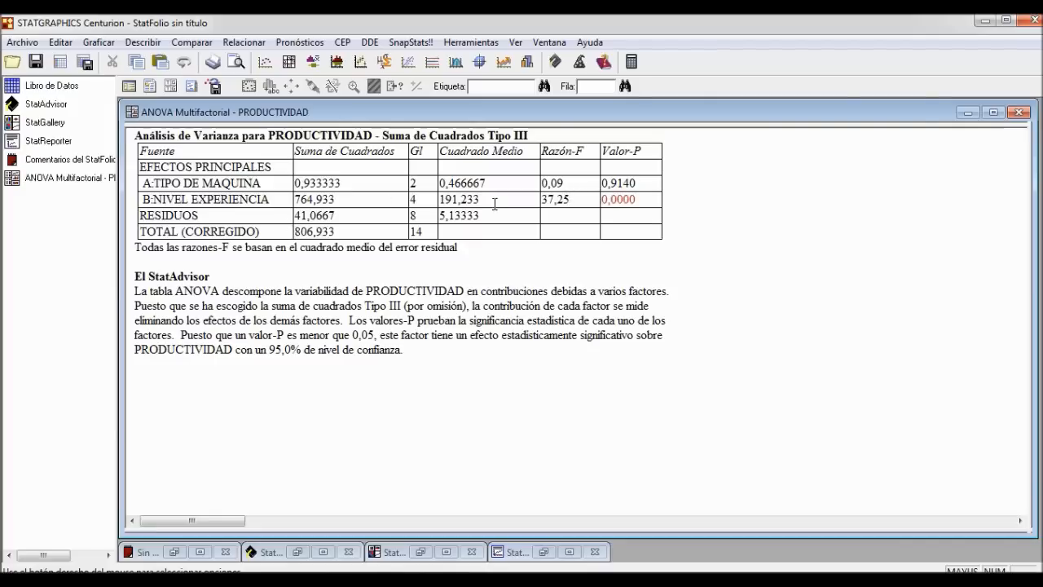
{"action": "left_click", "coordinate": [641, 200]}
- Read the StatAdvisor interpretation below the ANOVA table, including its P-value significance threshold and confidence level
{"action": "left_click_drag", "start_coordinate": [135, 291], "coordinate": [408, 348]}
{"action": "left_click", "coordinate": [396, 344]}
{"action": "left_click_drag", "start_coordinate": [350, 334], "coordinate": [374, 335]}
{"action": "left_click", "coordinate": [405, 348]}
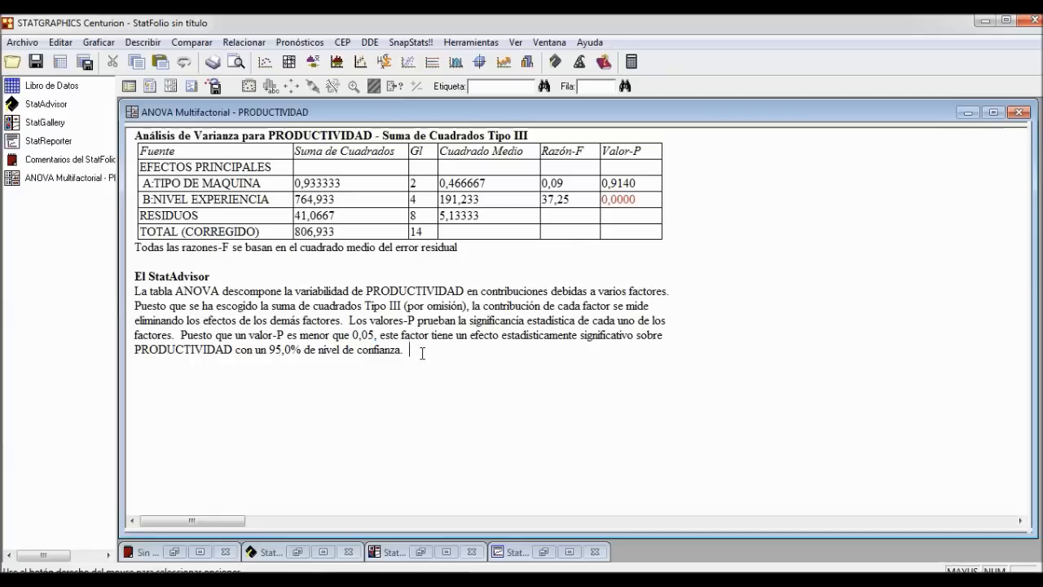